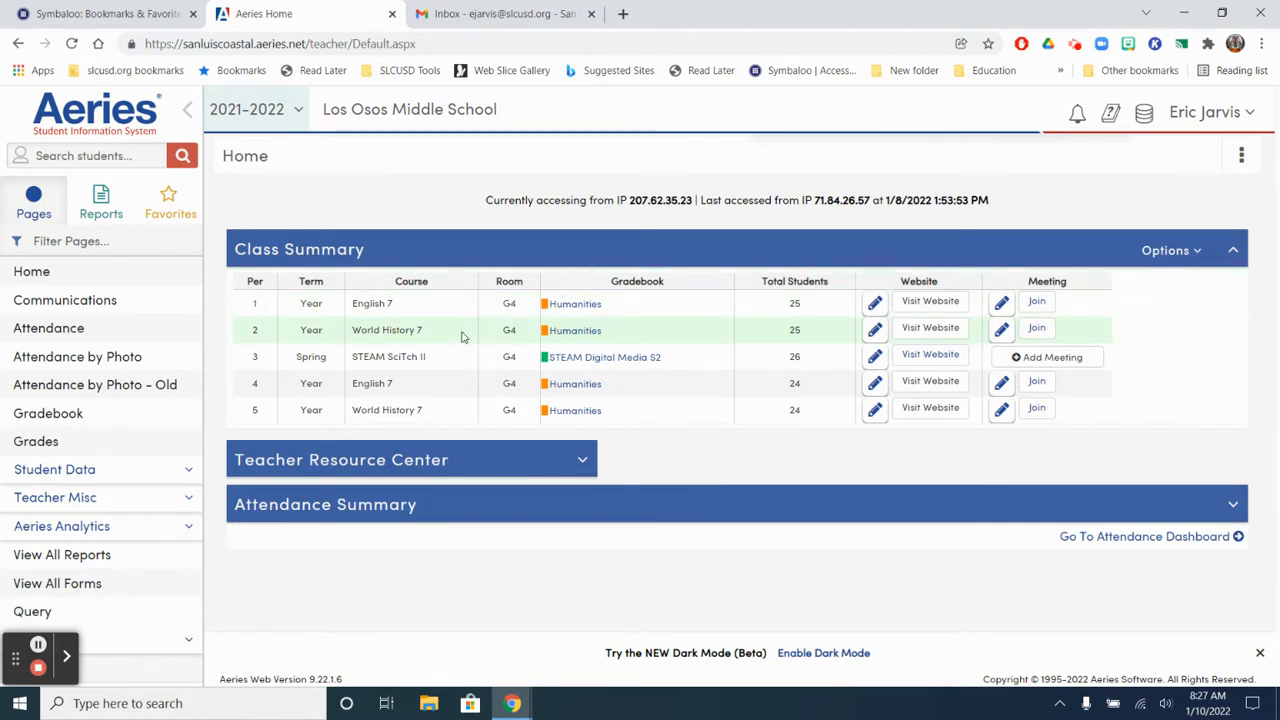
Step: Open the Copy Gradebook form and check its year and teacher choices, keeping the 2021-2022 school year
{"action": "left_click", "coordinate": [35, 424]}
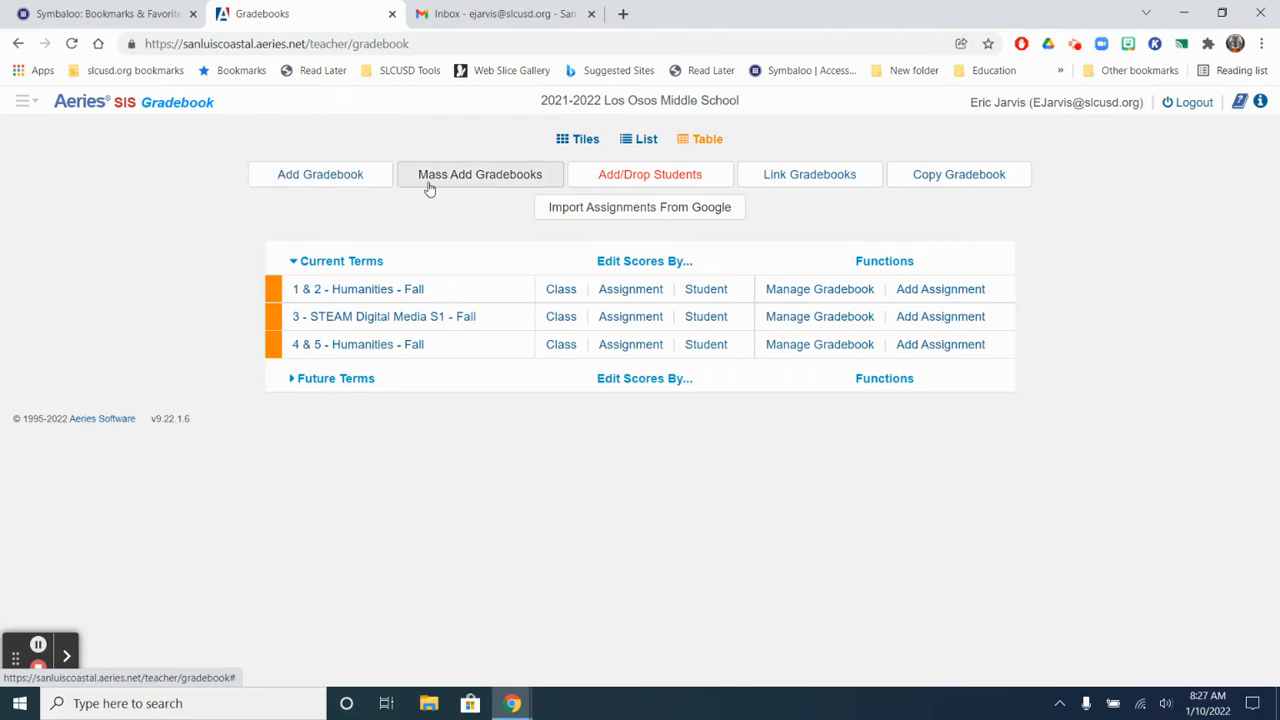
{"action": "left_click", "coordinate": [965, 181]}
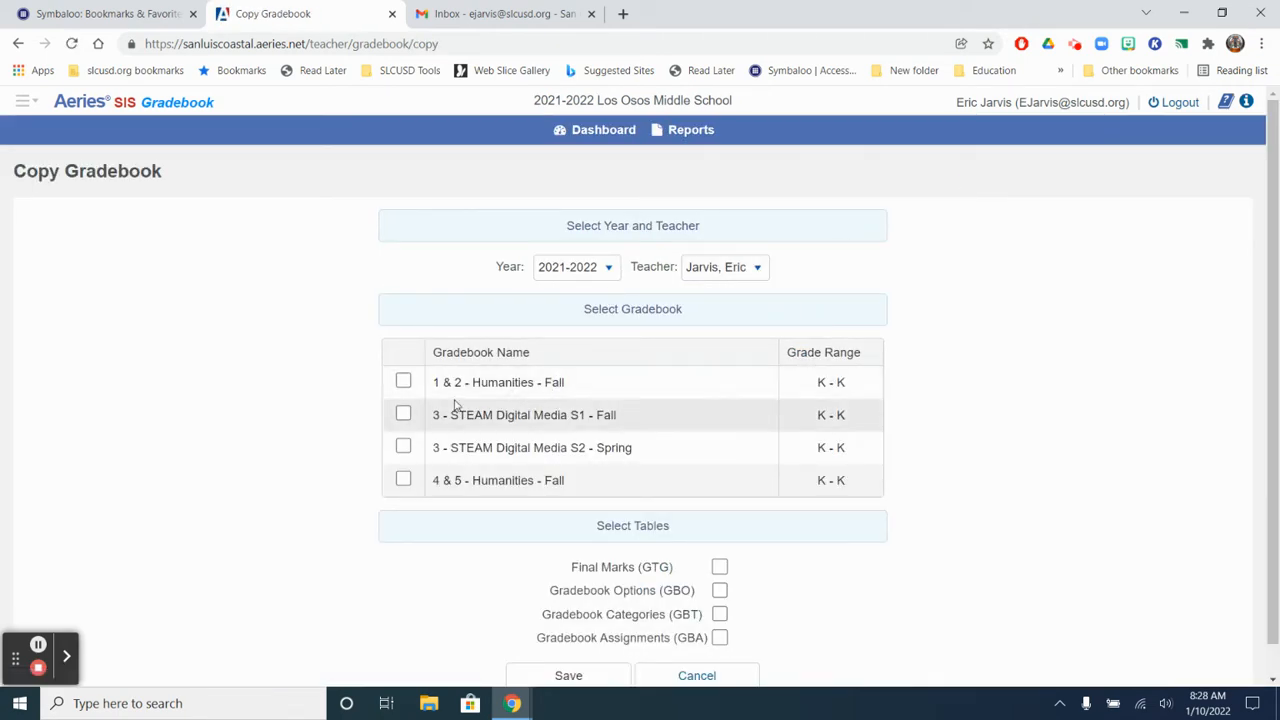
{"action": "left_click", "coordinate": [566, 268]}
{"action": "left_click", "coordinate": [990, 260]}
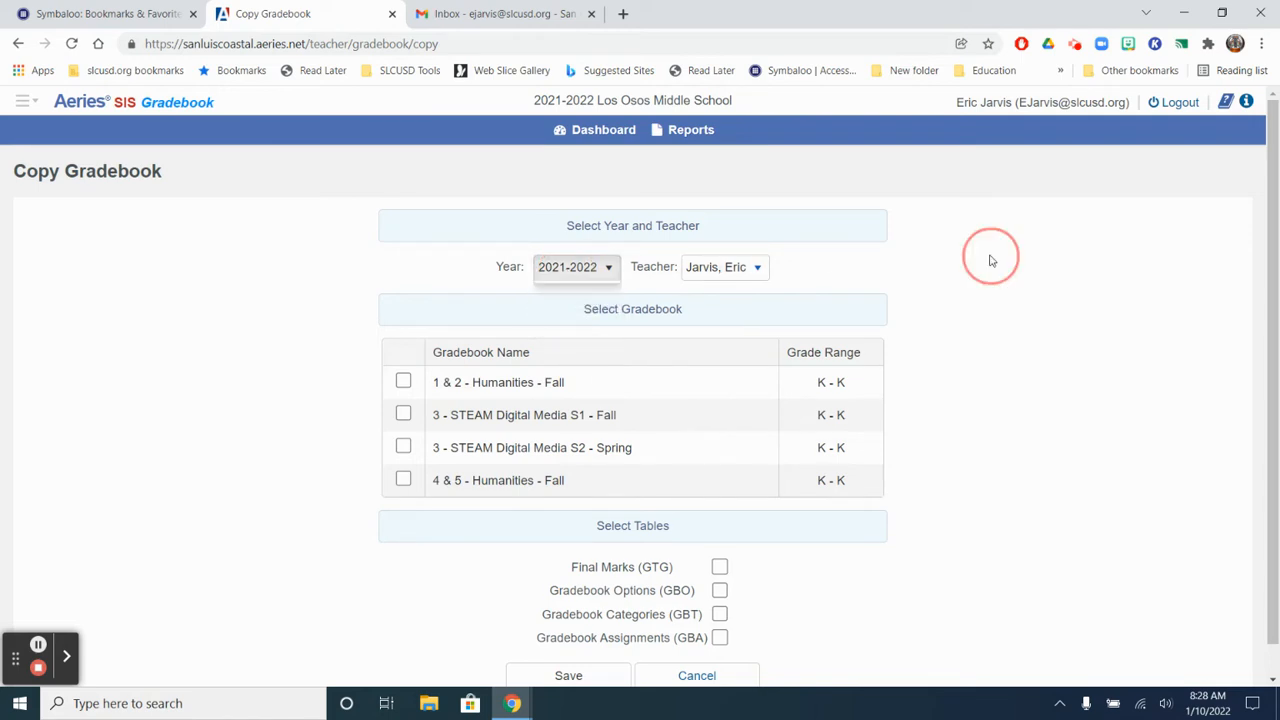
{"action": "left_click", "coordinate": [750, 266]}
{"action": "left_click", "coordinate": [922, 267]}
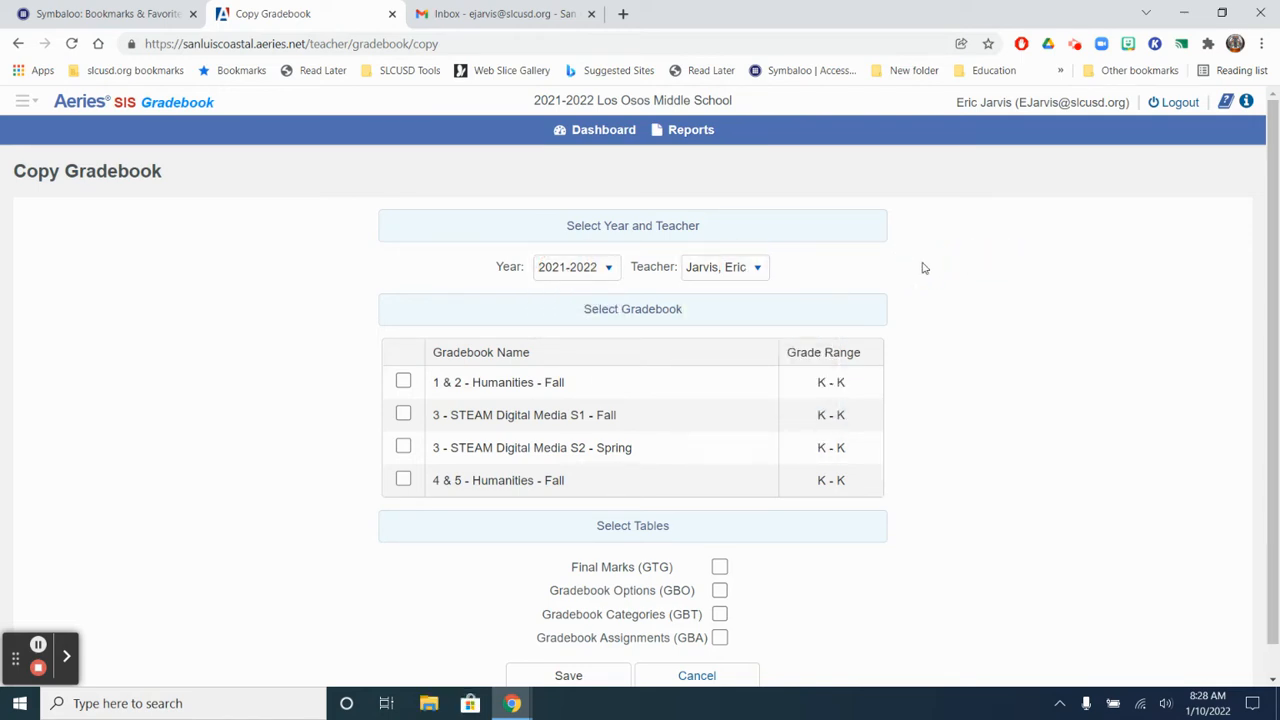
Step: Copy the 1 & 2 - Humanities - Fall gradebook, including its Gradebook Options (GBO) and Gradebook Categories (GBT) tables
{"action": "left_click", "coordinate": [403, 384]}
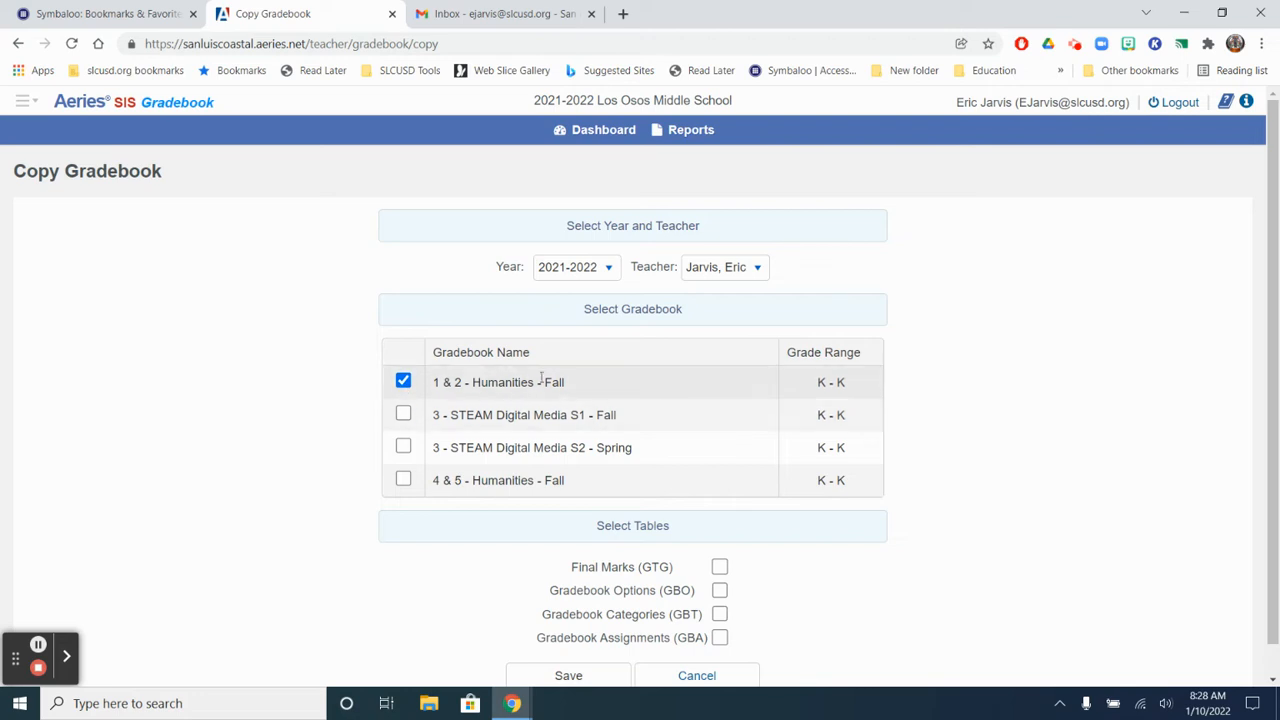
{"action": "scroll", "coordinate": [870, 430], "scroll_direction": "down", "scroll_amount": 1}
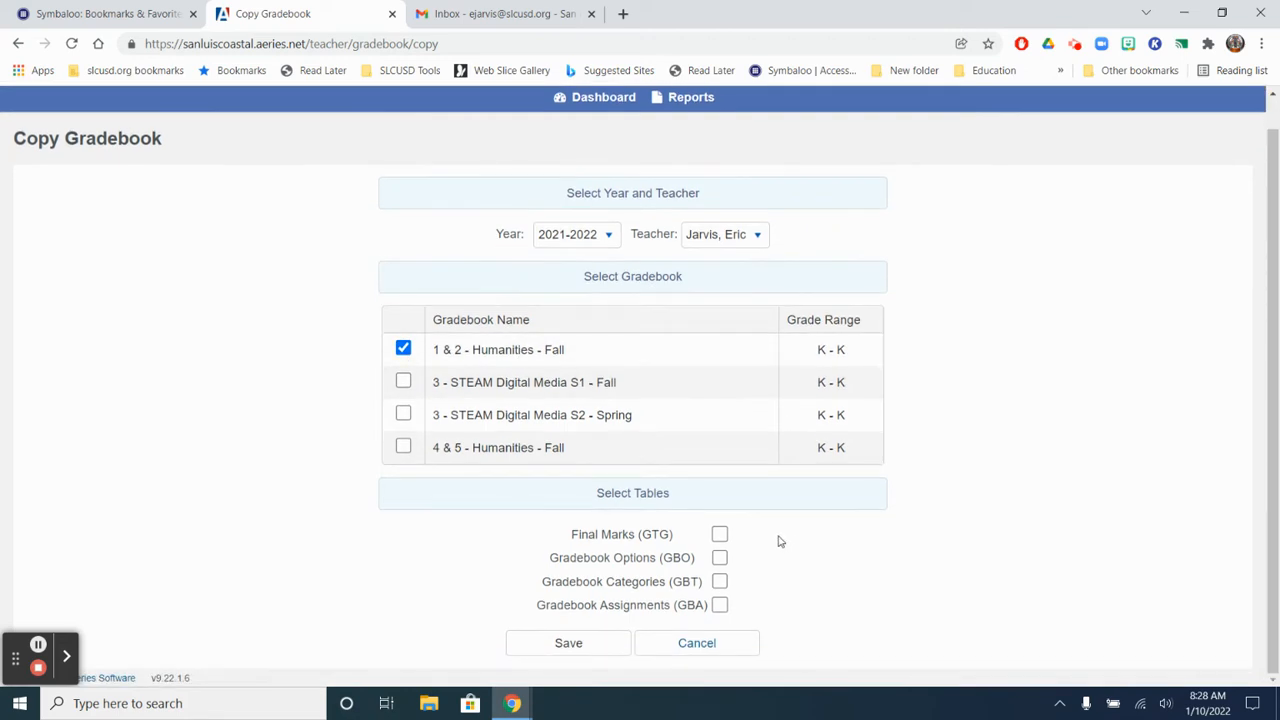
{"action": "left_click", "coordinate": [720, 560]}
{"action": "left_click", "coordinate": [722, 586]}
{"action": "left_click", "coordinate": [614, 644]}
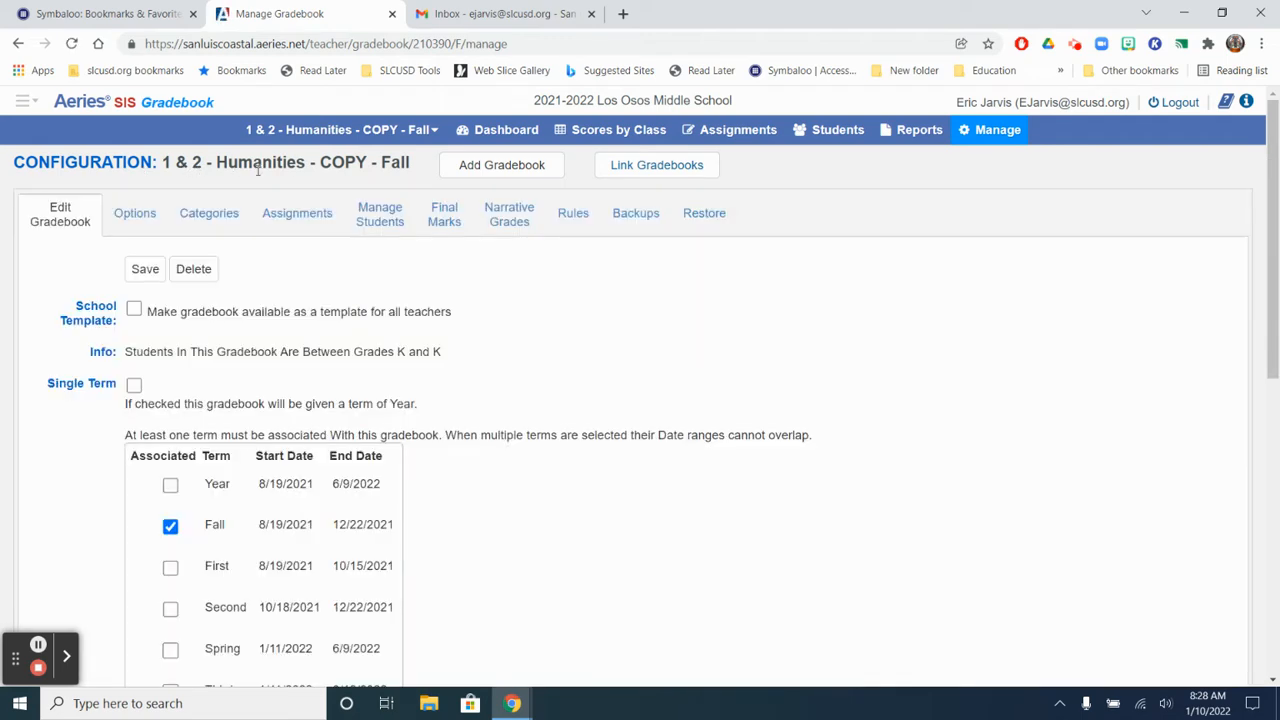
Step: Change the copied gradebook's associated term from Fall to Spring, accepting the removal of the Fall term
{"action": "scroll", "coordinate": [400, 200], "scroll_direction": "down", "scroll_amount": 3}
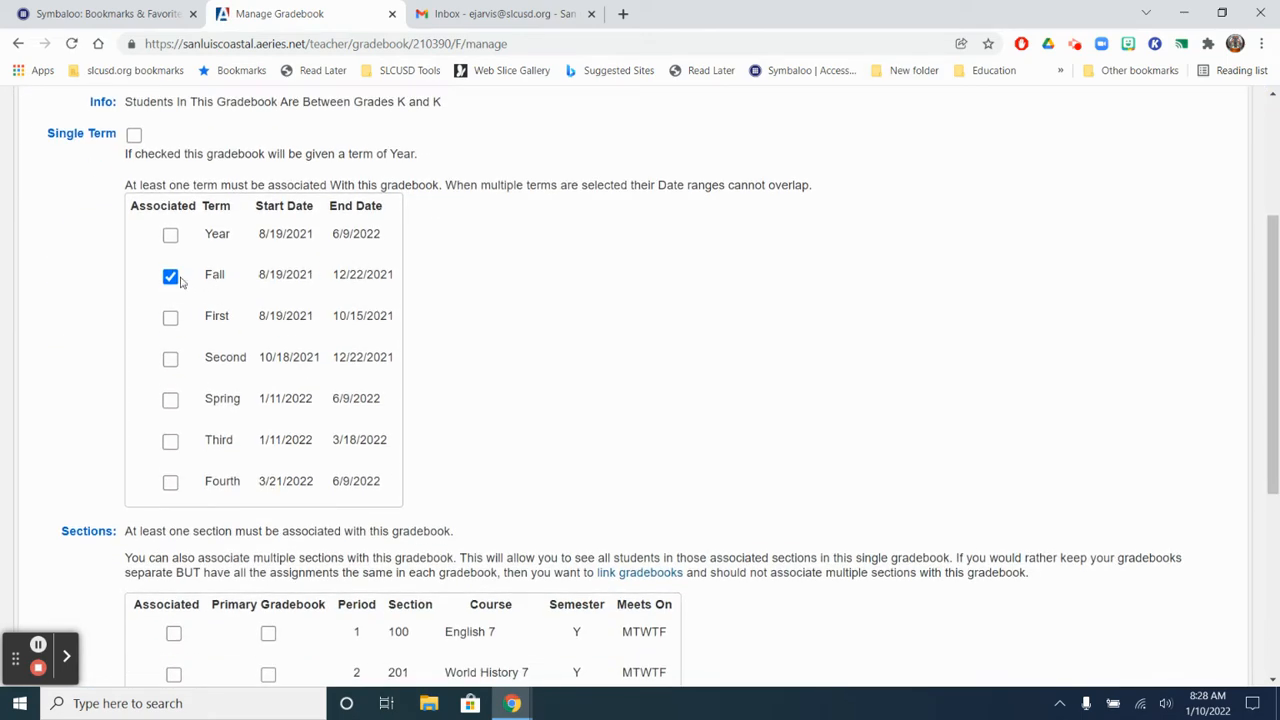
{"action": "left_click", "coordinate": [172, 277]}
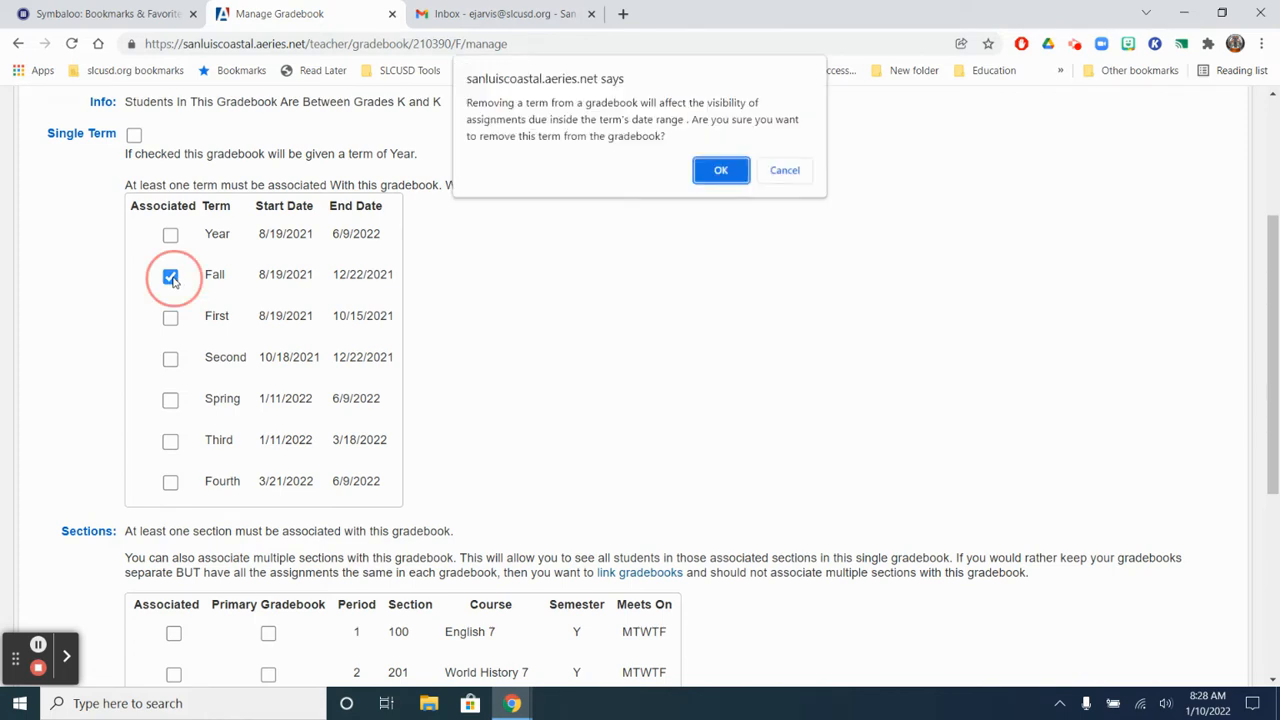
{"action": "left_click", "coordinate": [703, 180]}
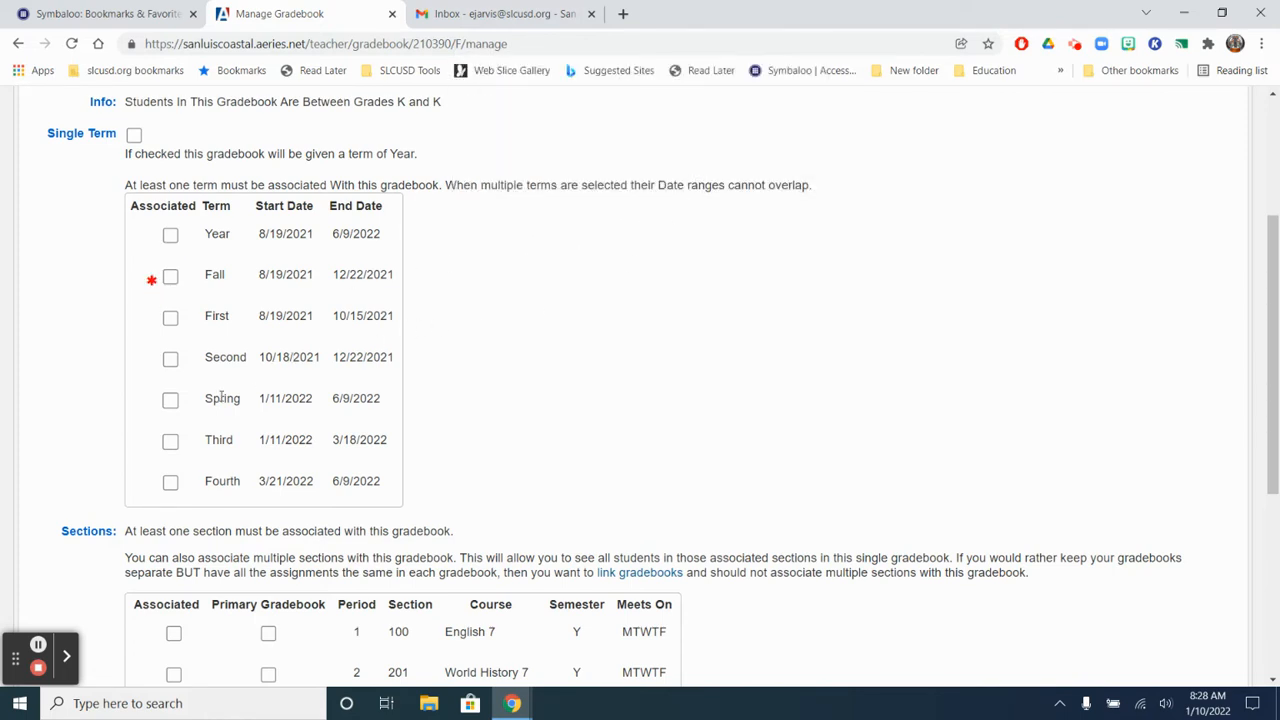
{"action": "left_click", "coordinate": [170, 400]}
Step: Associate the copied gradebook with the period 1 English 7 and period 2 World History 7 sections
{"action": "scroll", "coordinate": [526, 414], "scroll_direction": "down", "scroll_amount": 3}
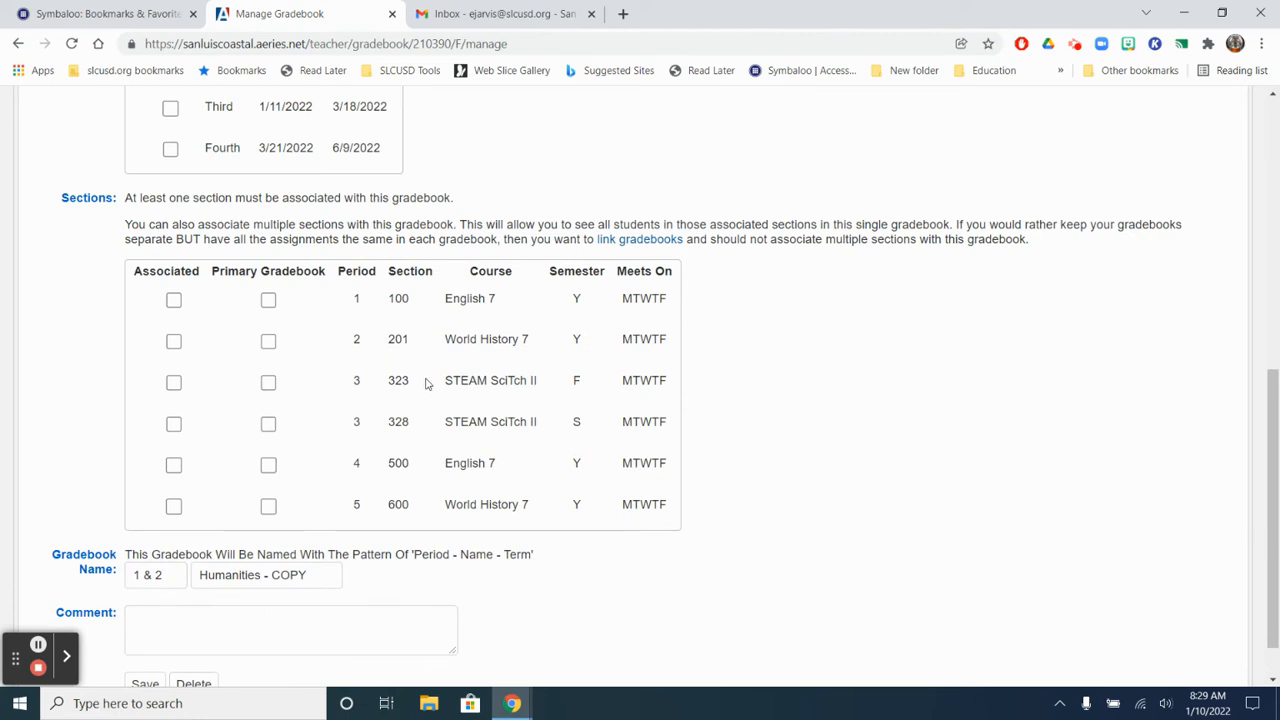
{"action": "left_click", "coordinate": [174, 301]}
{"action": "left_click", "coordinate": [174, 343]}
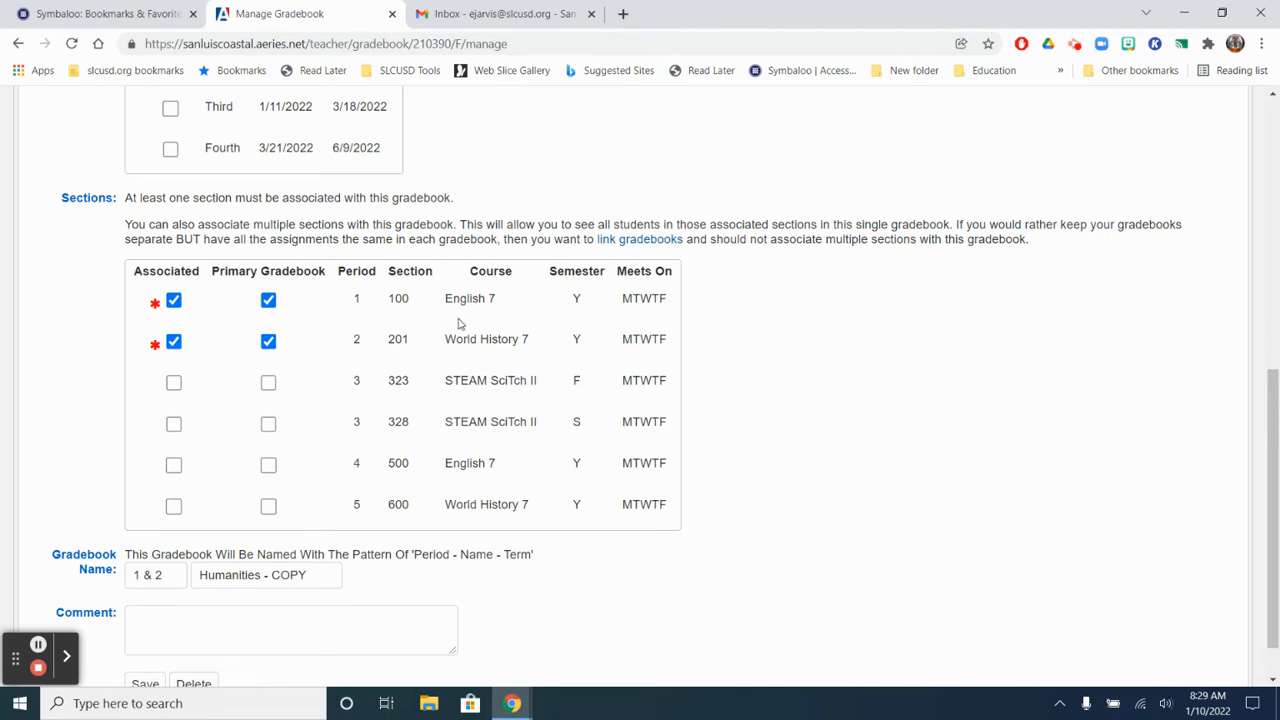
Step: Shorten the copied gradebook's name to Humanities by removing "- COPY", review the settings and save the gradebook
{"action": "scroll", "coordinate": [463, 344], "scroll_direction": "down", "scroll_amount": 1}
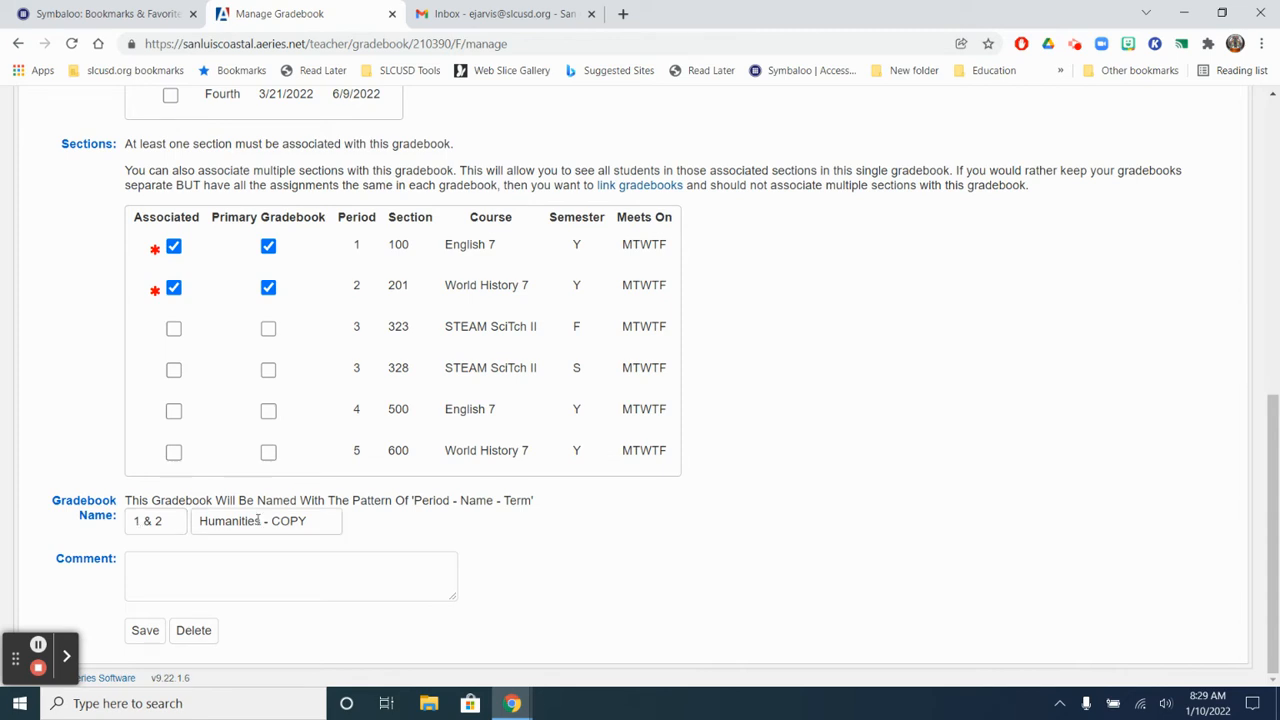
{"action": "left_click_drag", "start_coordinate": [260, 521], "coordinate": [370, 524]}
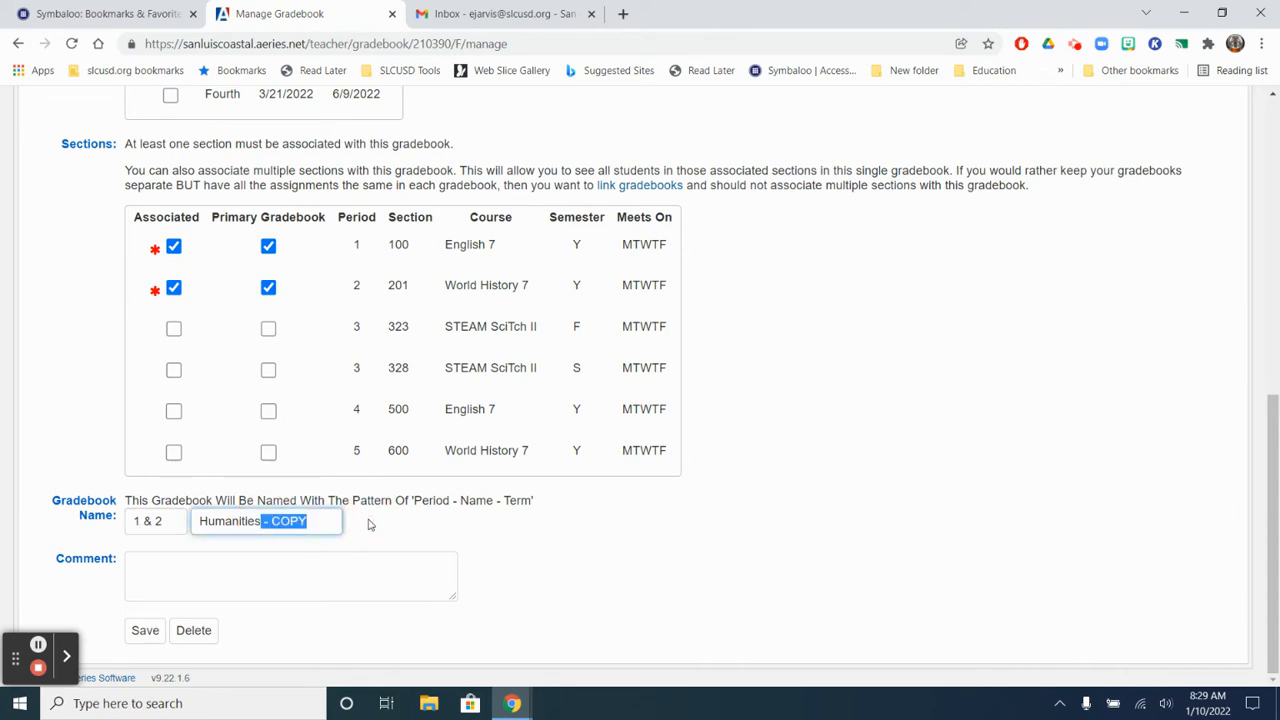
{"action": "key", "text": "BackSpace"}
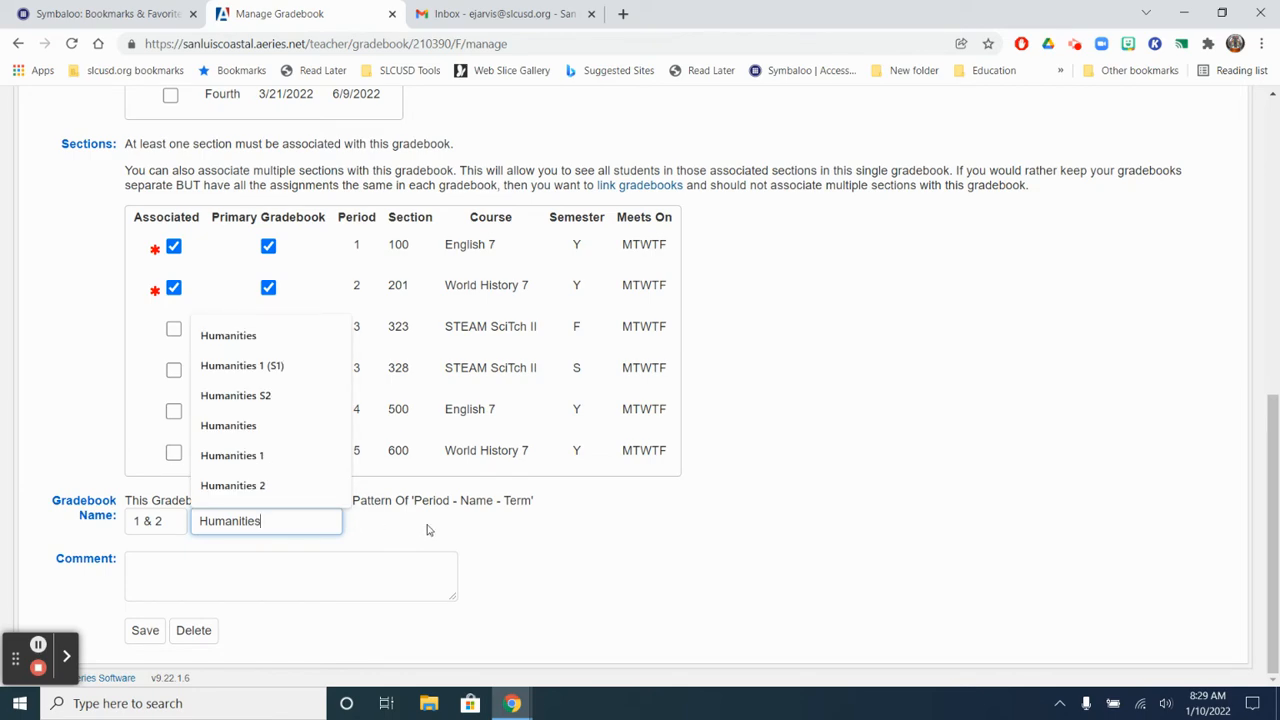
{"action": "left_click", "coordinate": [625, 539]}
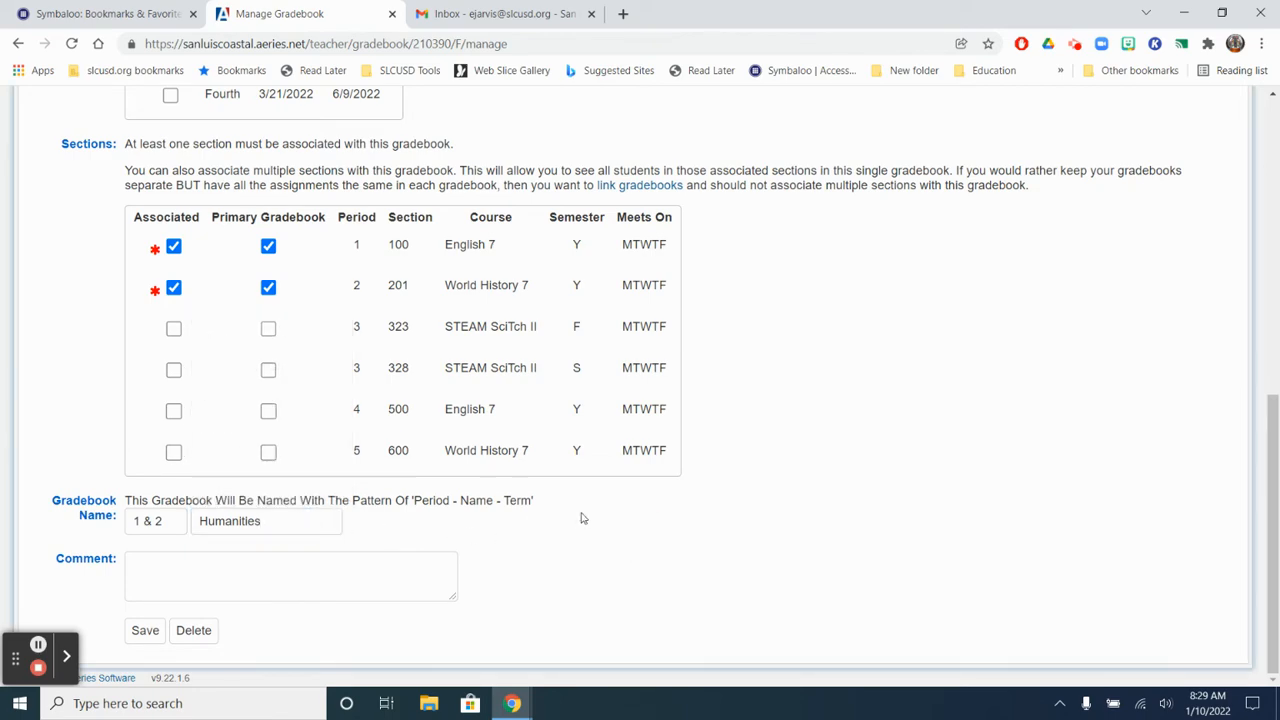
{"action": "scroll", "coordinate": [863, 517], "scroll_direction": "up", "scroll_amount": 6}
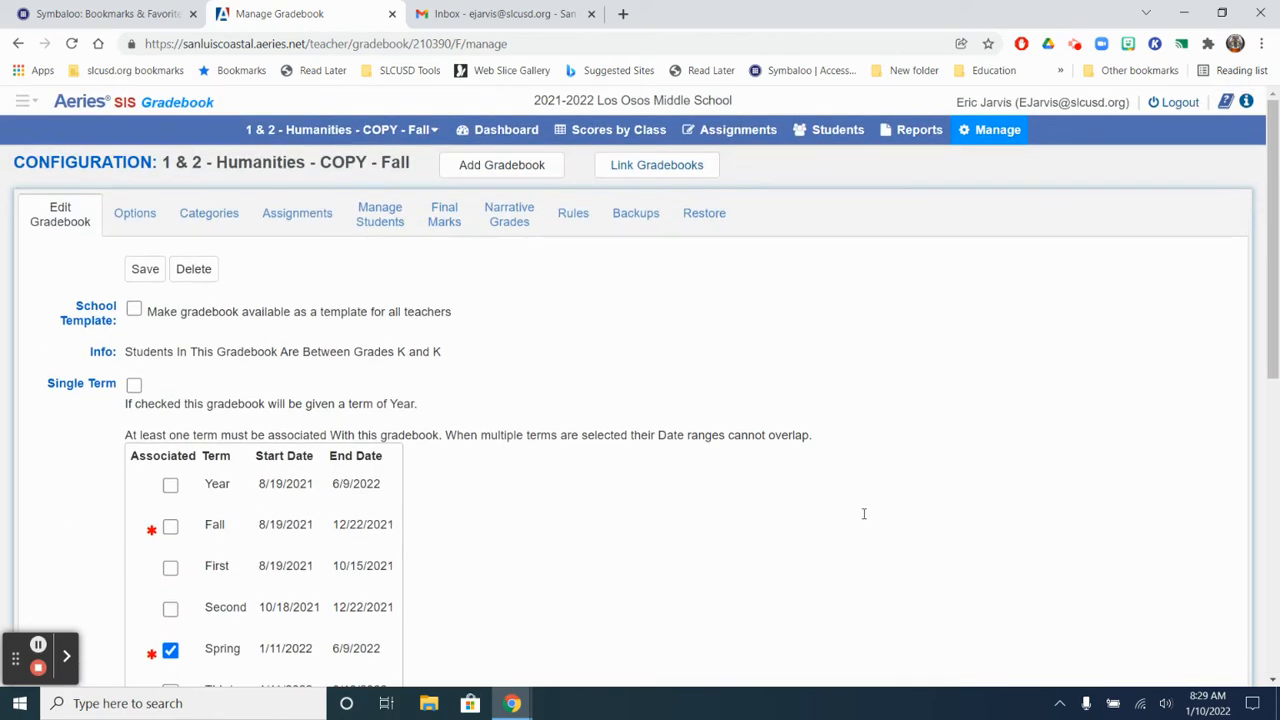
{"action": "scroll", "coordinate": [756, 450], "scroll_direction": "down", "scroll_amount": 6}
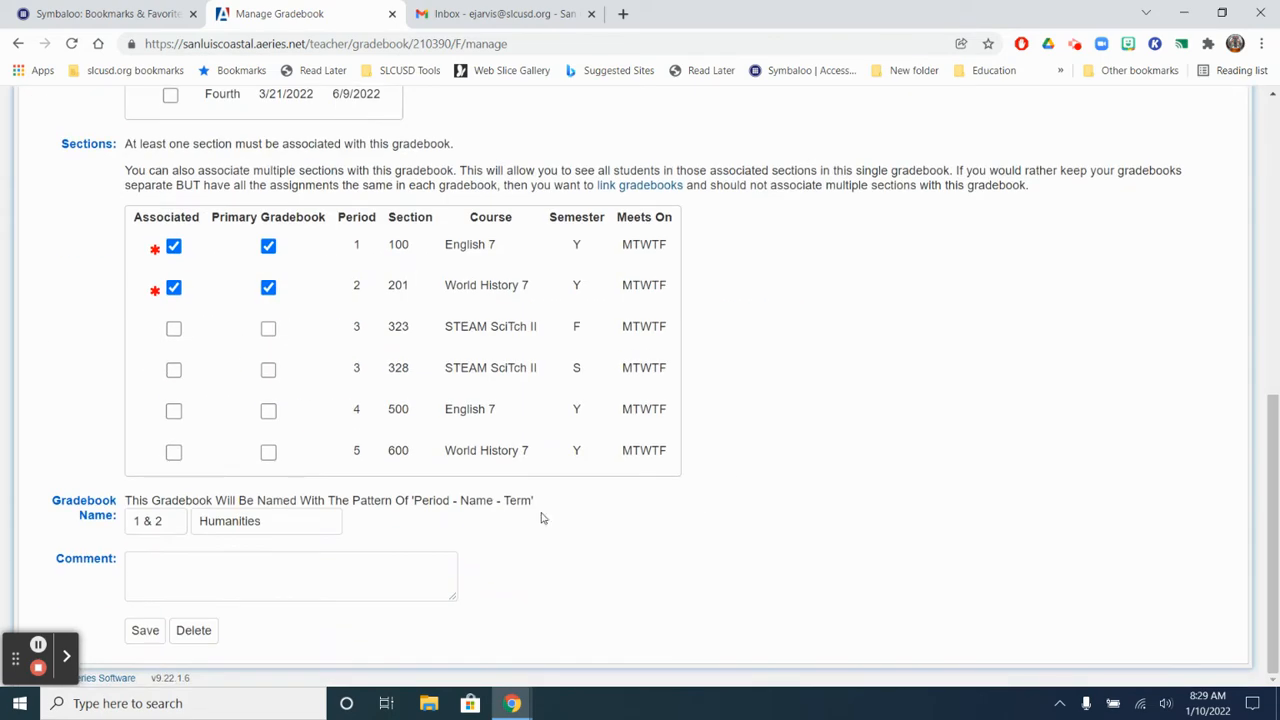
{"action": "left_click", "coordinate": [145, 630]}
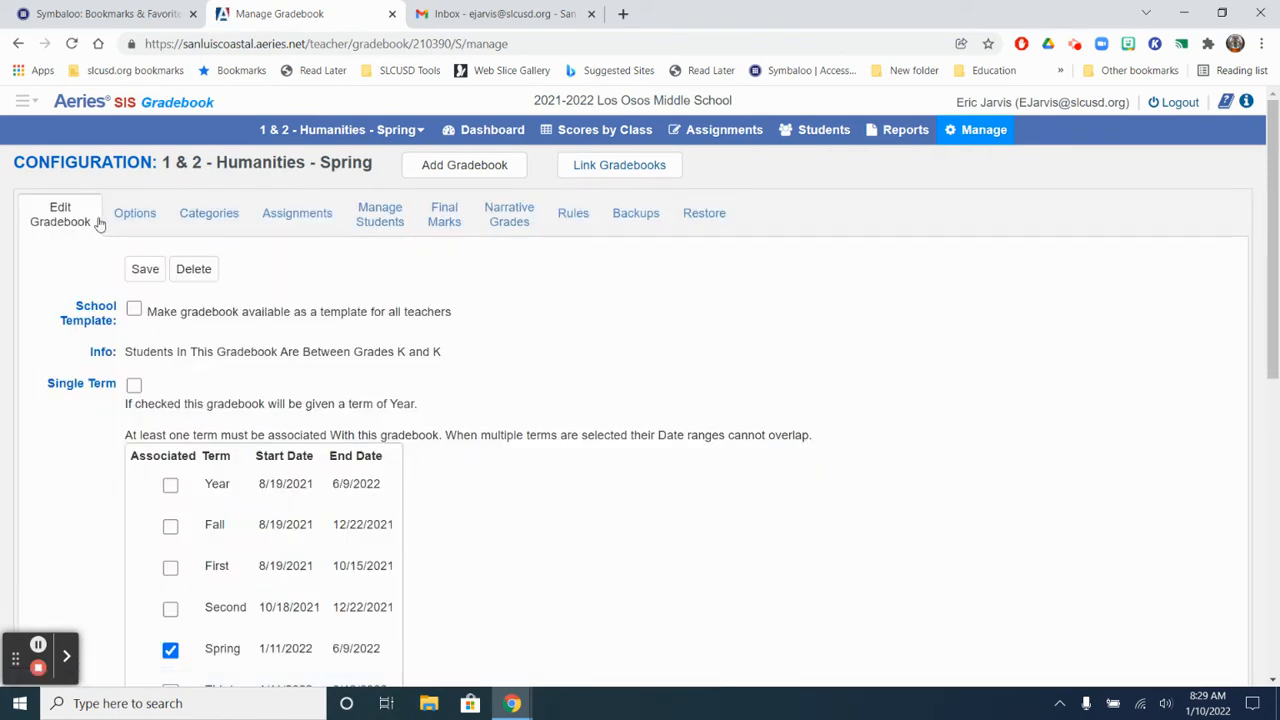
Step: Review the options, categories and final marks of the 1 & 2 - Humanities - Spring gradebook
{"action": "left_click", "coordinate": [133, 220]}
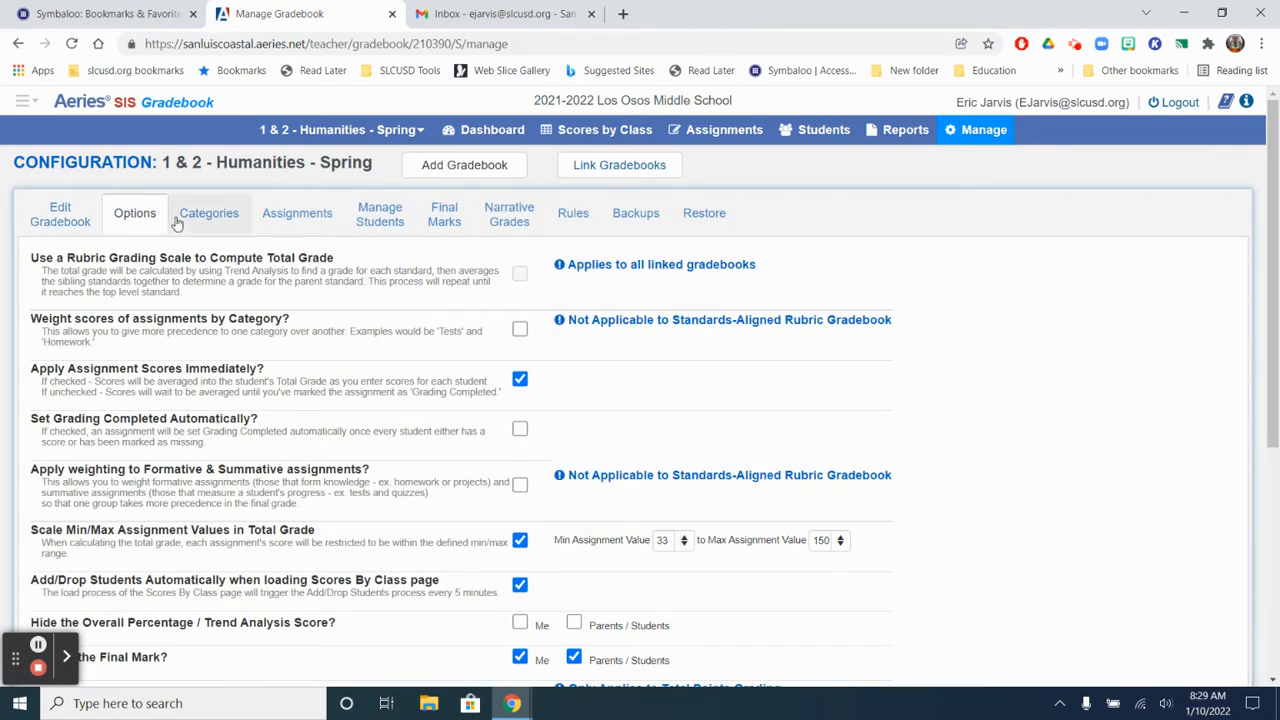
{"action": "left_click", "coordinate": [179, 219]}
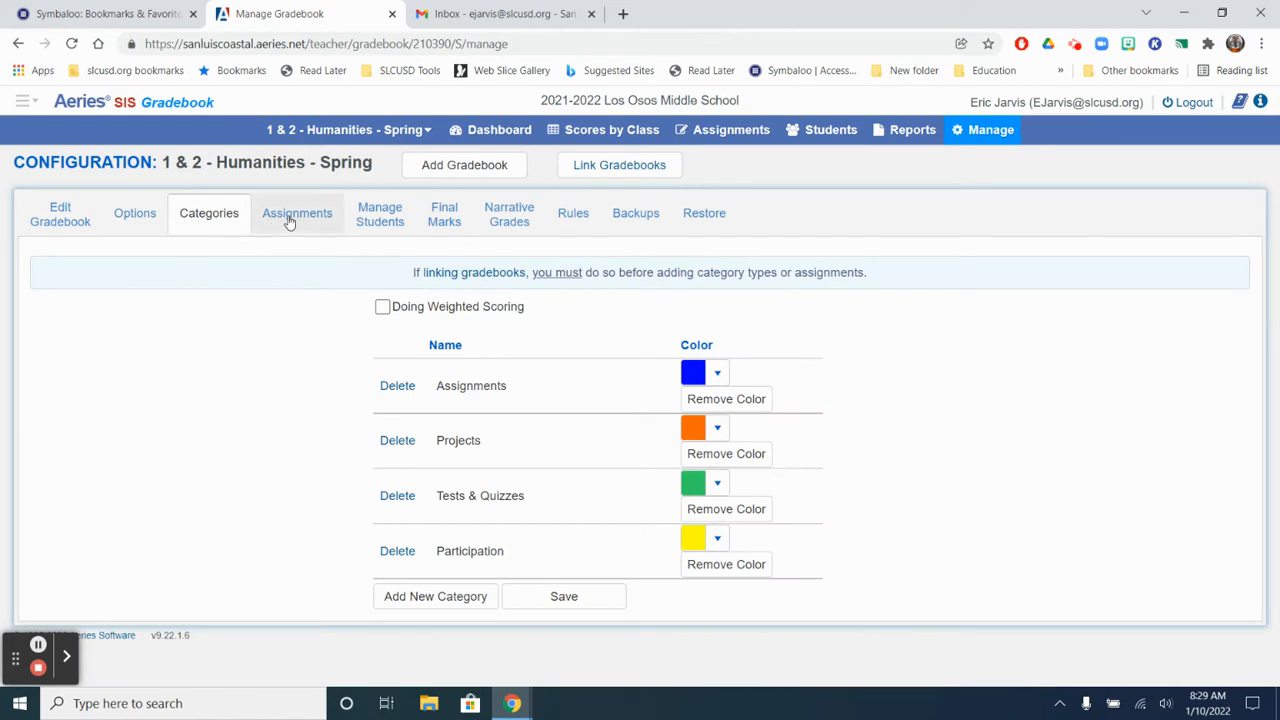
{"action": "left_click", "coordinate": [435, 220]}
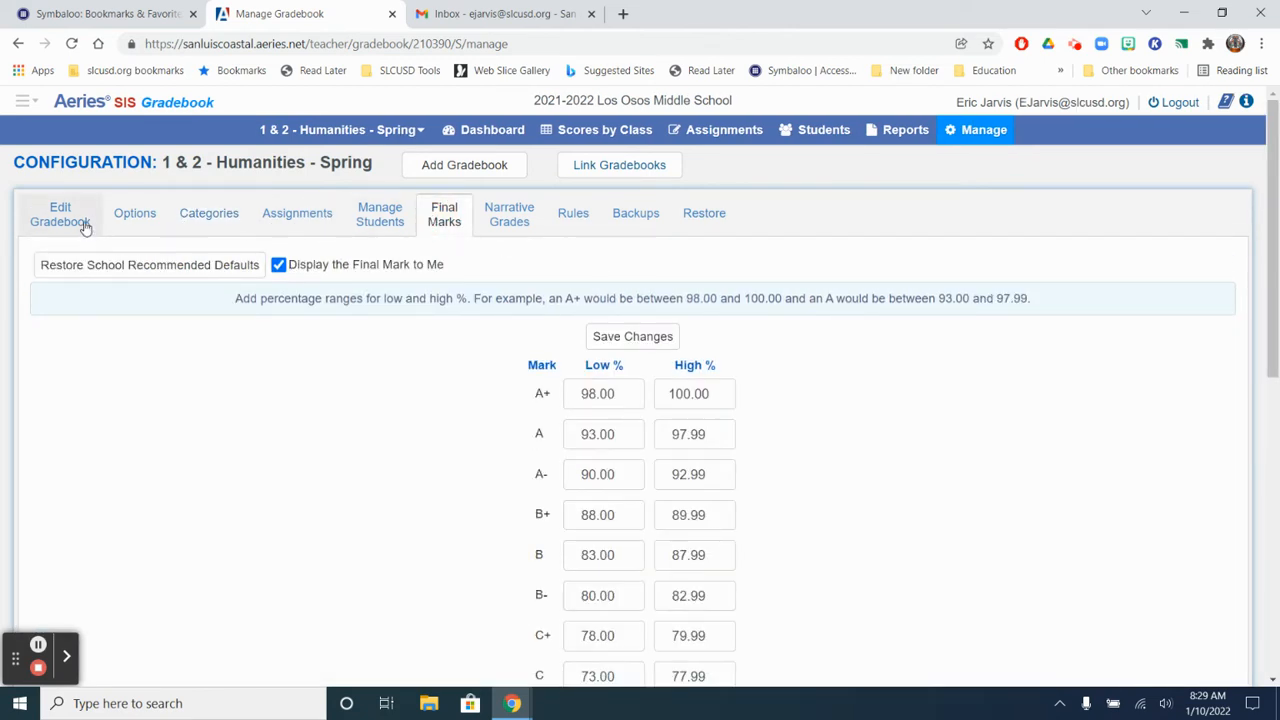
Step: Check the future-term gradebooks on the gradebook dashboard and the Class Summary on the home page
{"action": "left_click", "coordinate": [511, 138]}
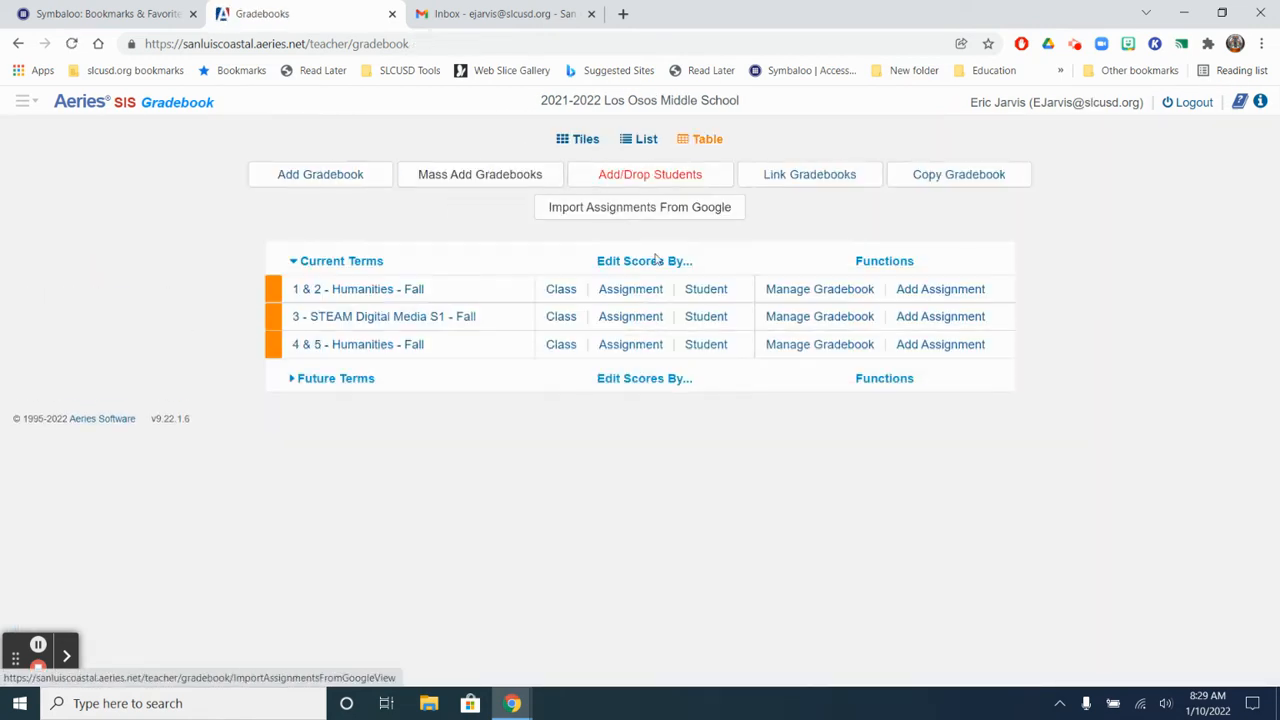
{"action": "left_click", "coordinate": [295, 382]}
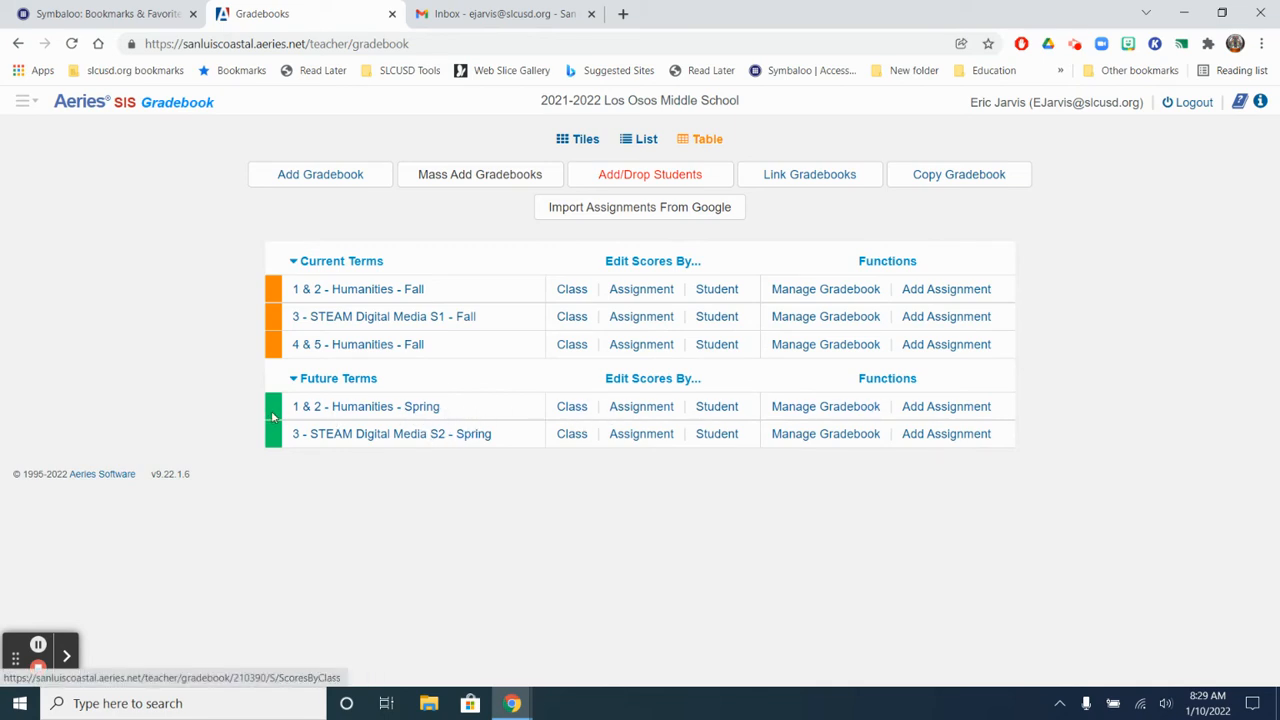
{"action": "left_click", "coordinate": [25, 102]}
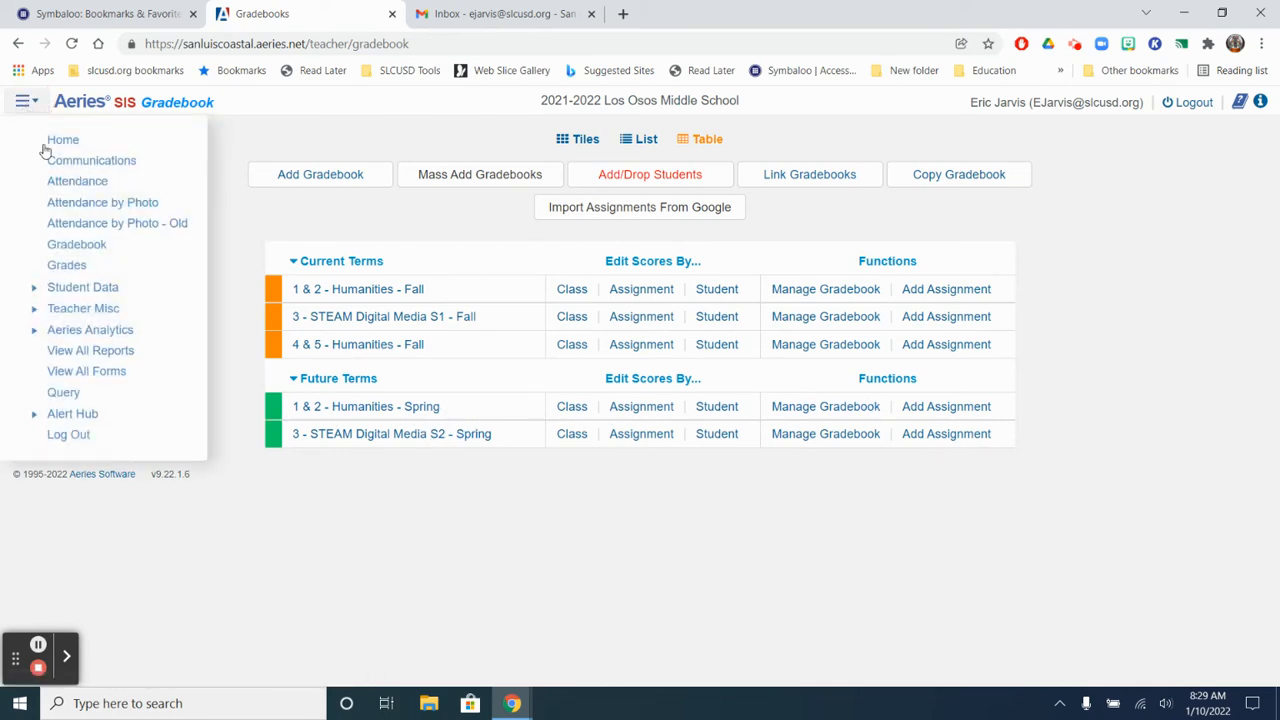
{"action": "left_click", "coordinate": [54, 141]}
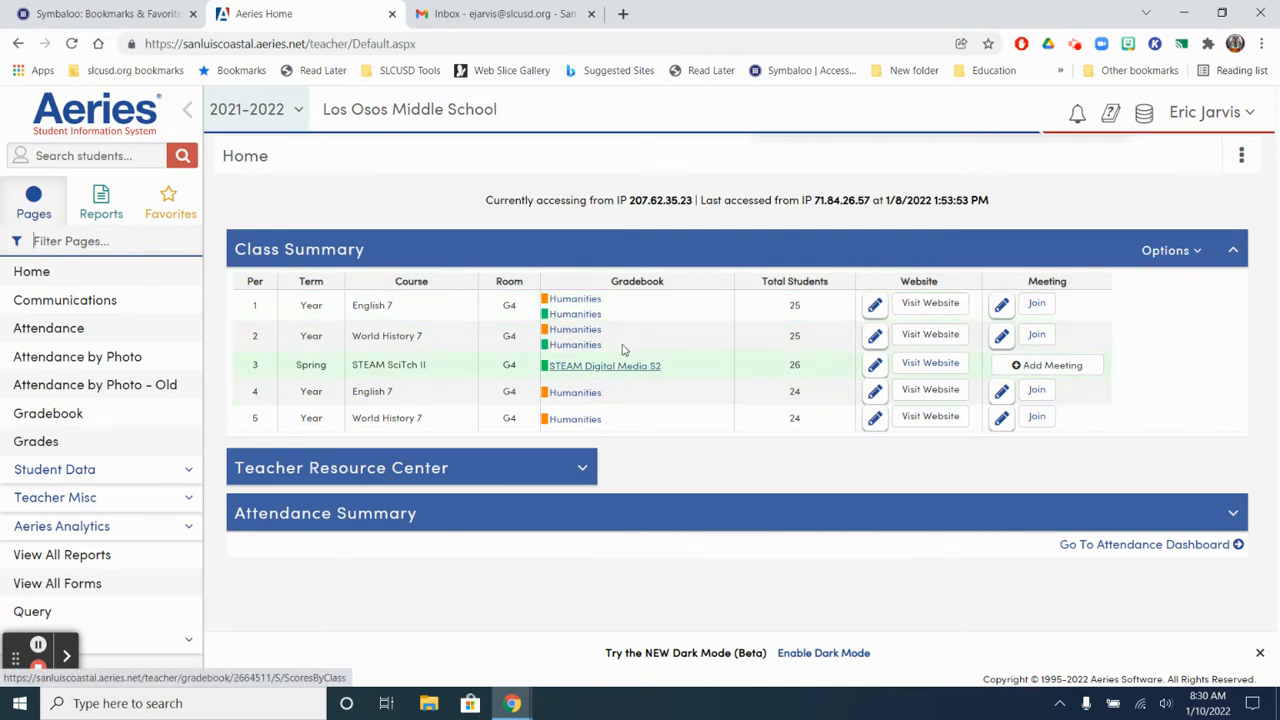
Step: Make another copy of the 1 & 2 - Humanities - Fall gradebook with its Gradebook Options and Gradebook Categories tables
{"action": "left_click", "coordinate": [42, 420]}
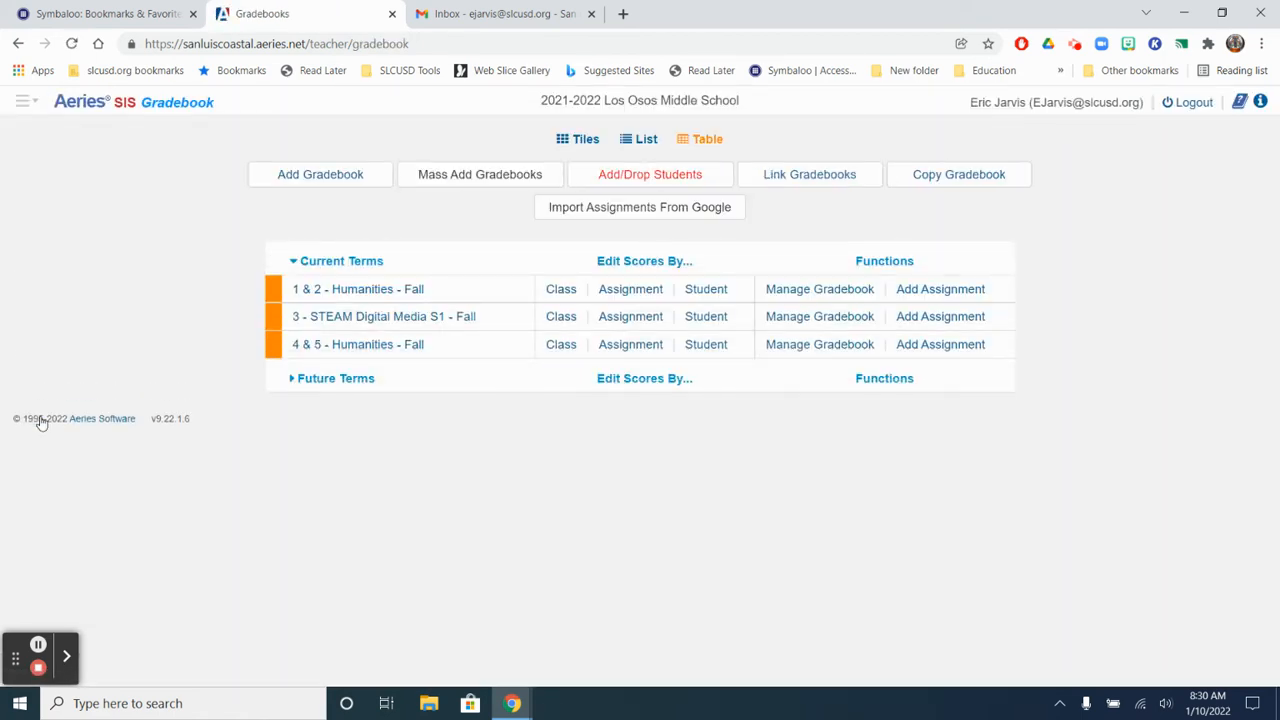
{"action": "left_click", "coordinate": [962, 178]}
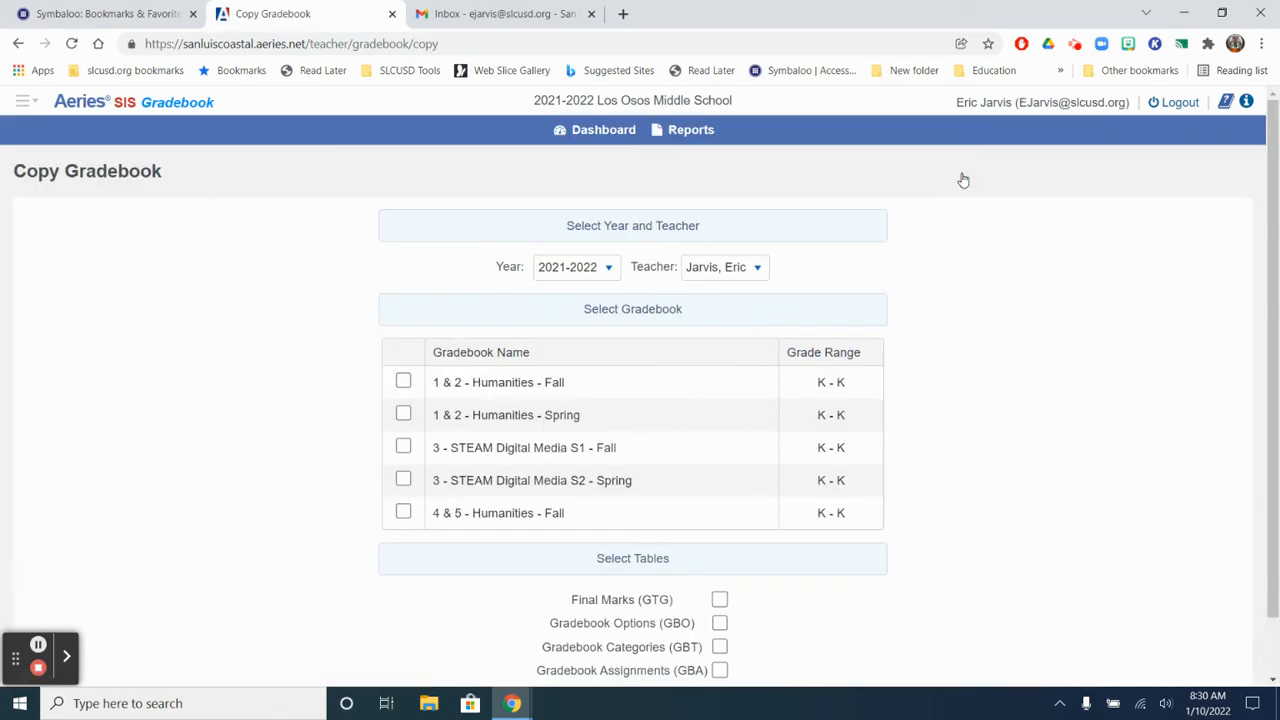
{"action": "left_click", "coordinate": [404, 383]}
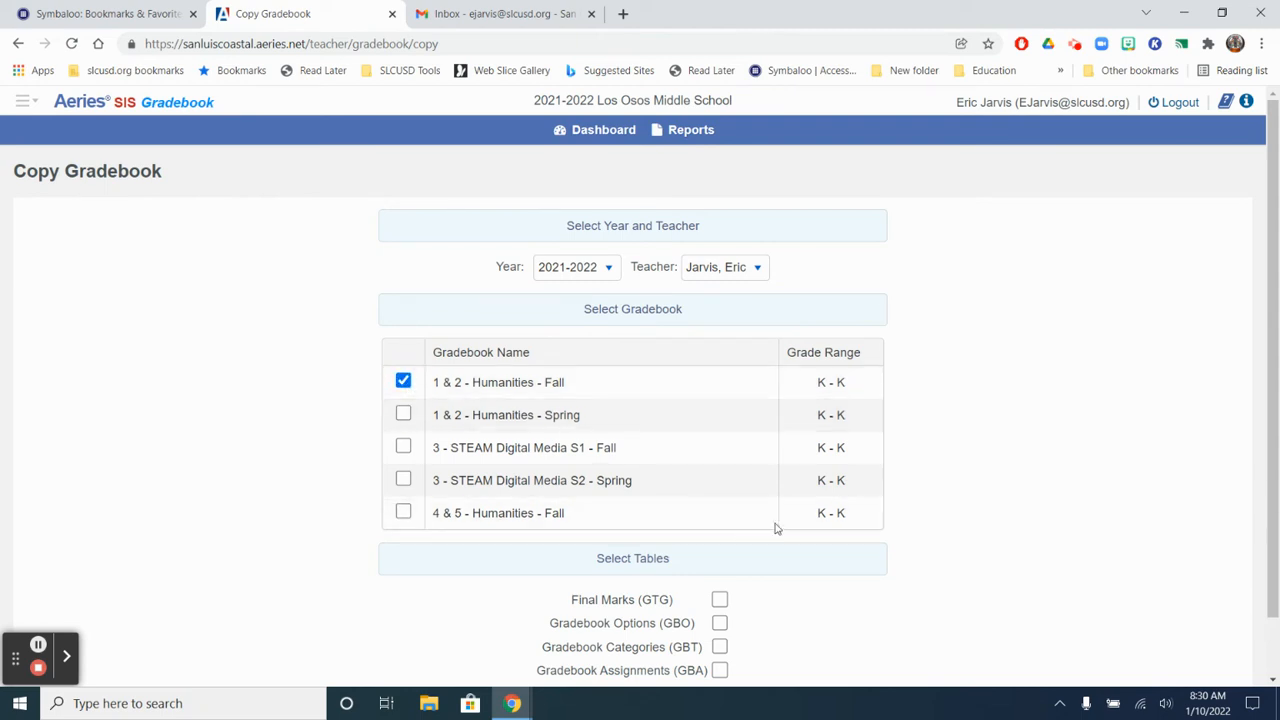
{"action": "scroll", "coordinate": [812, 538], "scroll_direction": "down", "scroll_amount": 1}
{"action": "left_click", "coordinate": [719, 558]}
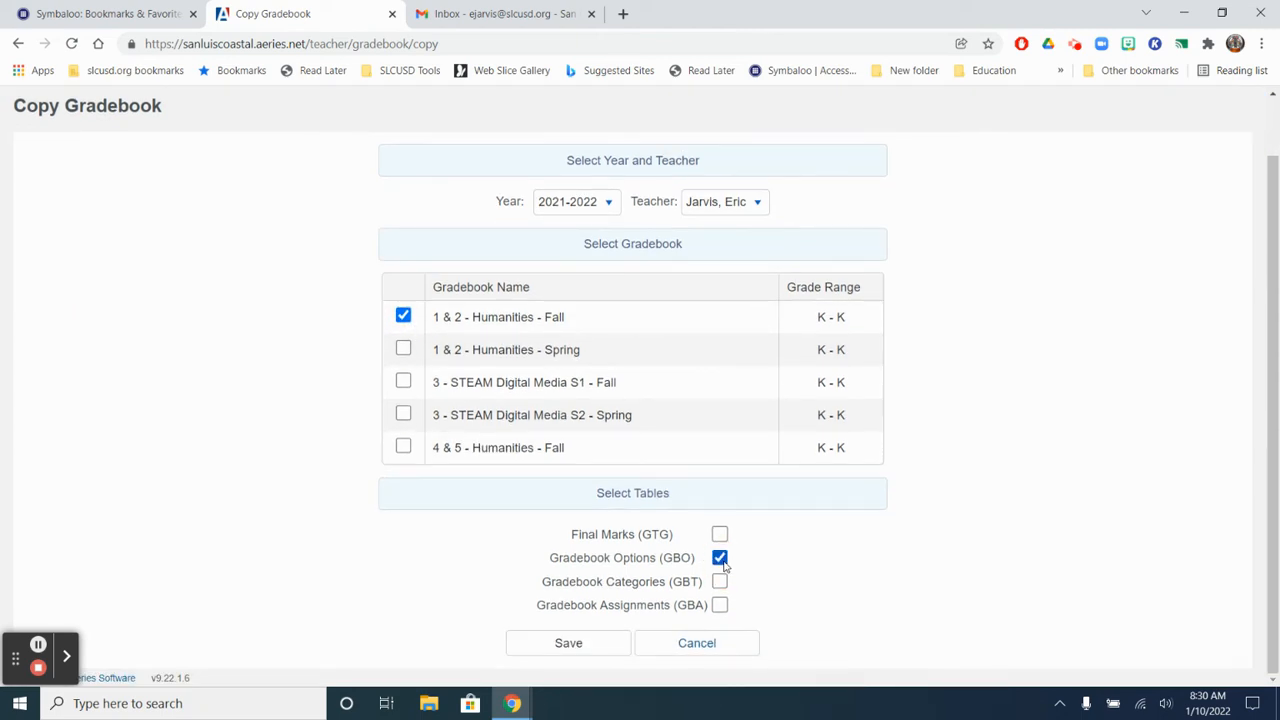
{"action": "left_click", "coordinate": [721, 583]}
{"action": "left_click", "coordinate": [561, 646]}
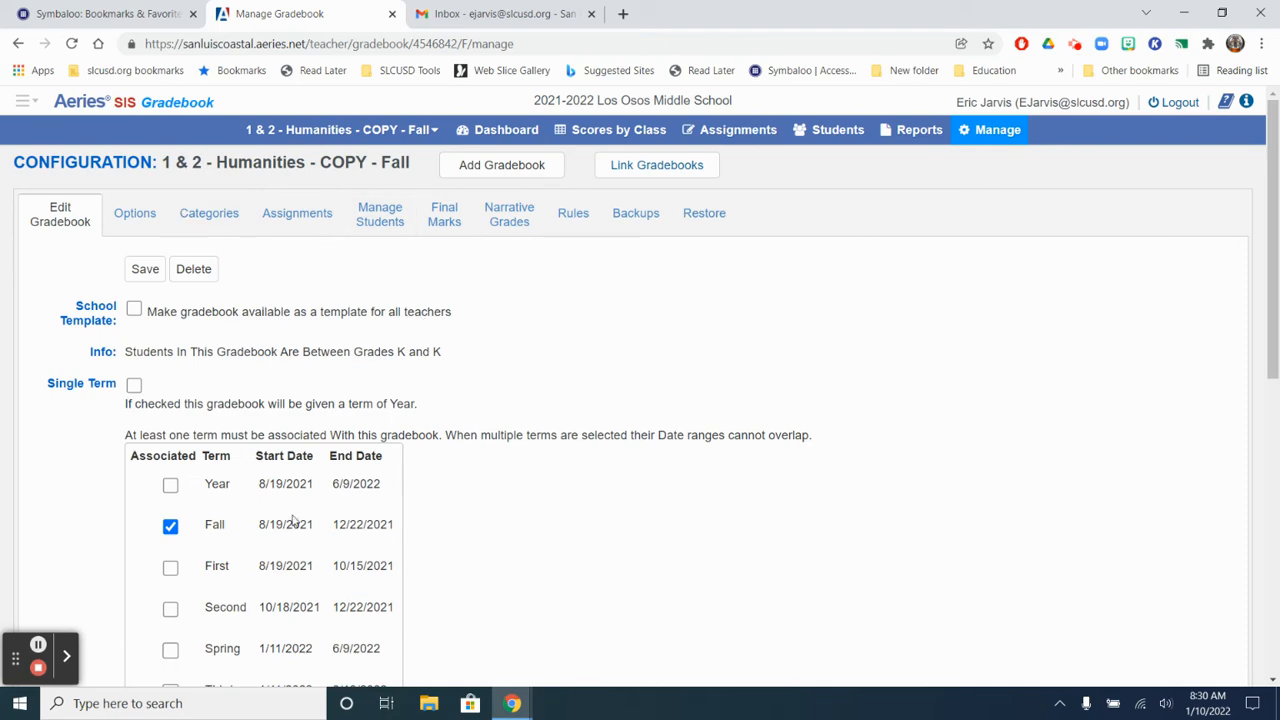
Step: Switch the second copy's associated term from Fall to Spring, accepting the removal of the Fall term
{"action": "left_click", "coordinate": [170, 526]}
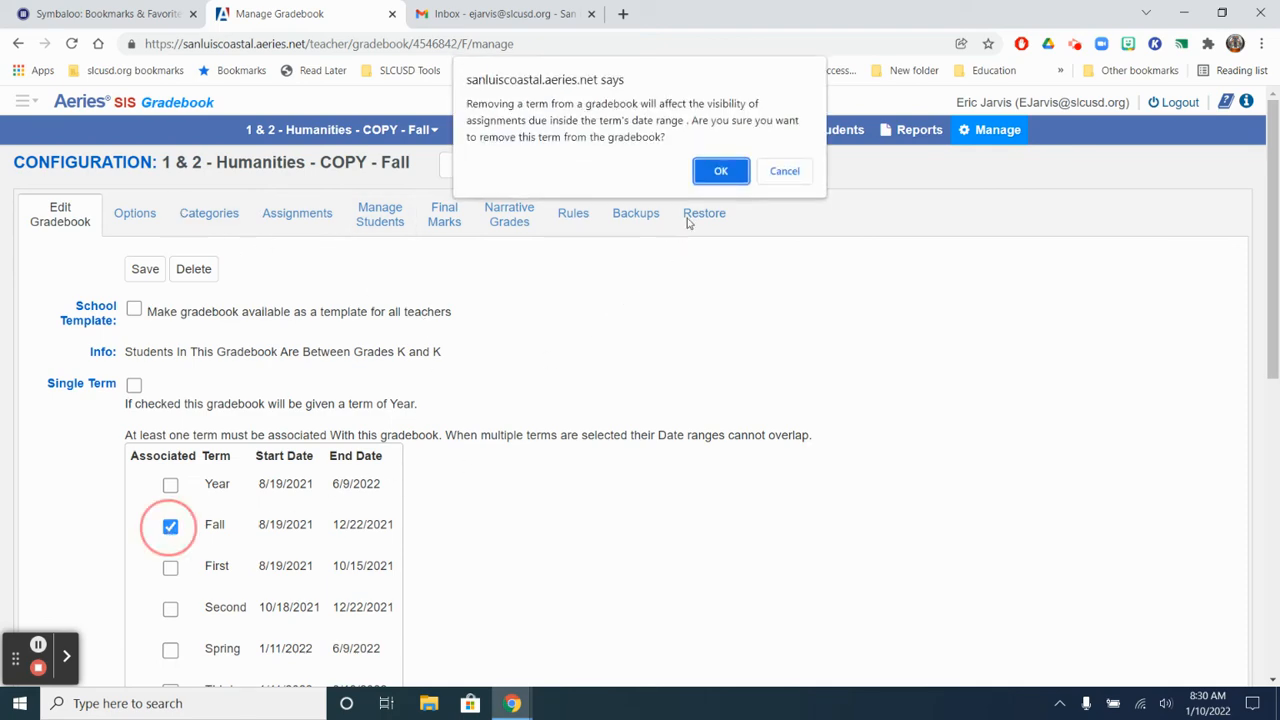
{"action": "left_click", "coordinate": [725, 169]}
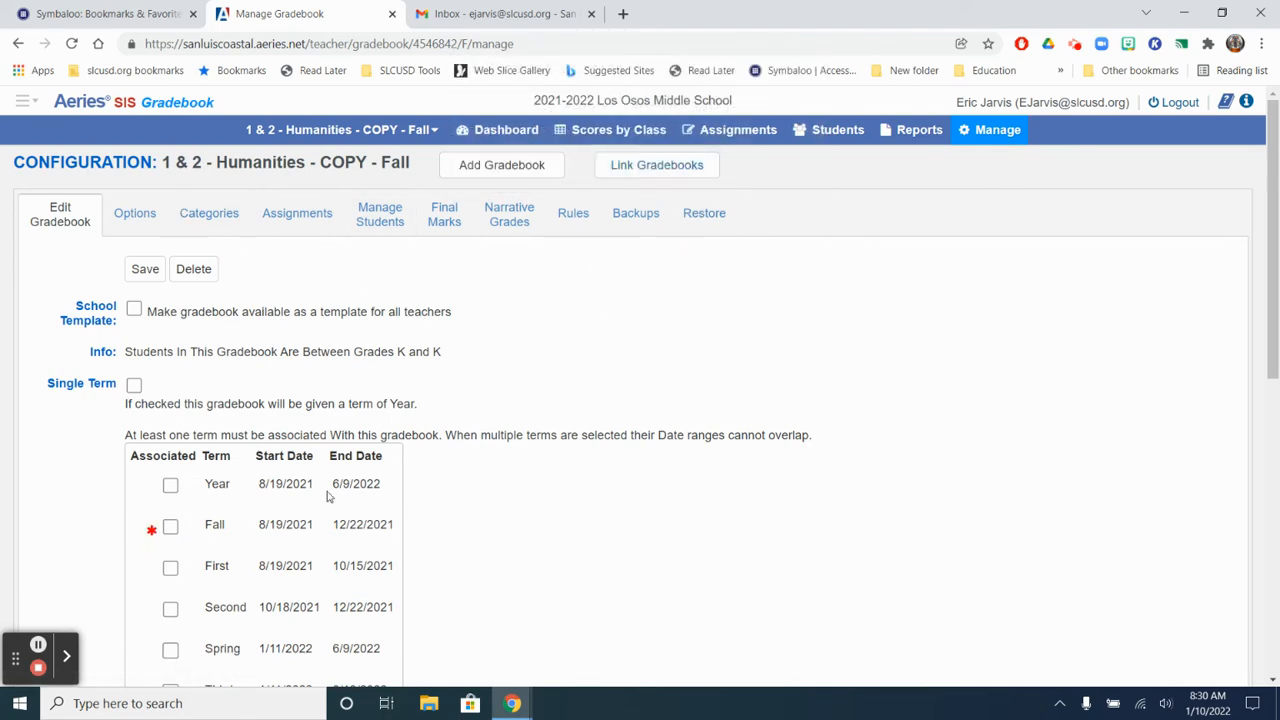
{"action": "left_click", "coordinate": [172, 652]}
Step: Associate the second copy with the period 4 English 7 and period 5 World History 7 sections
{"action": "scroll", "coordinate": [661, 427], "scroll_direction": "down", "scroll_amount": 5}
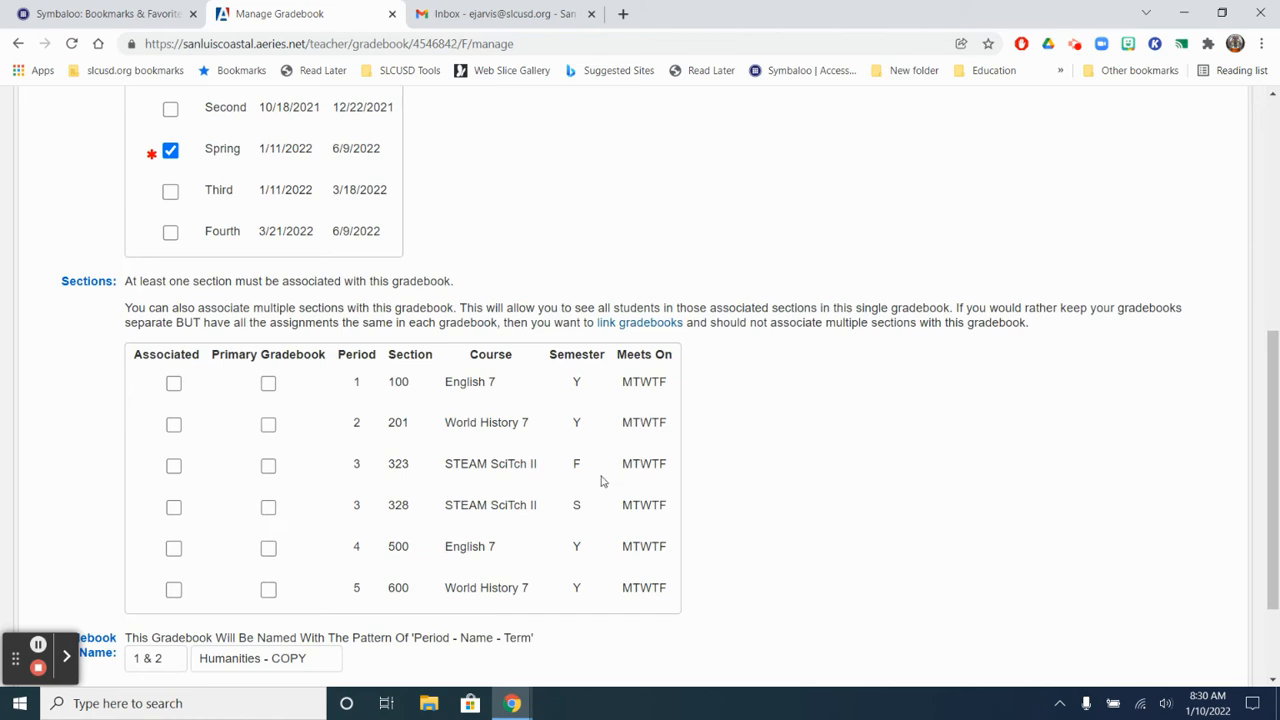
{"action": "left_click", "coordinate": [174, 550]}
{"action": "left_click", "coordinate": [174, 589]}
Step: Rename the second gradebook copy with period label 3 & 4 and name Humanities, and save its configuration
{"action": "scroll", "coordinate": [325, 570], "scroll_direction": "down", "scroll_amount": 2}
{"action": "left_click_drag", "start_coordinate": [263, 522], "coordinate": [340, 523]}
{"action": "key", "text": "BackSpace"}
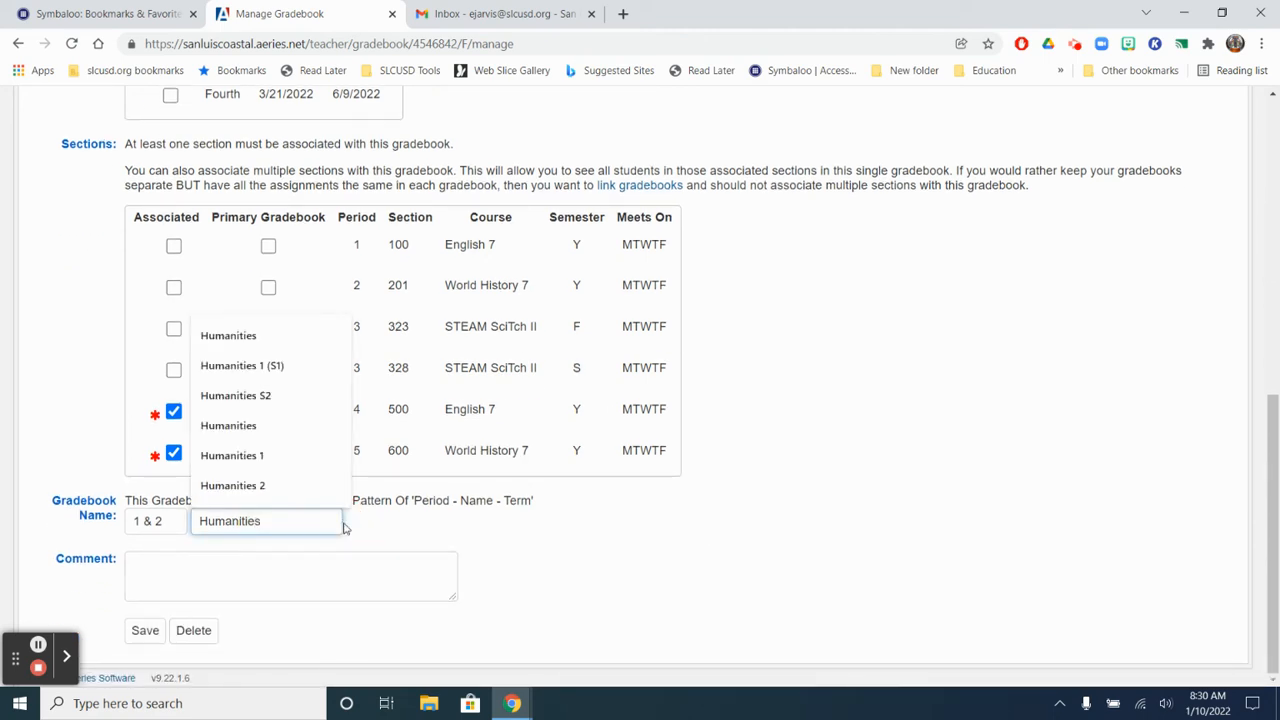
{"action": "left_click_drag", "start_coordinate": [175, 528], "coordinate": [108, 526]}
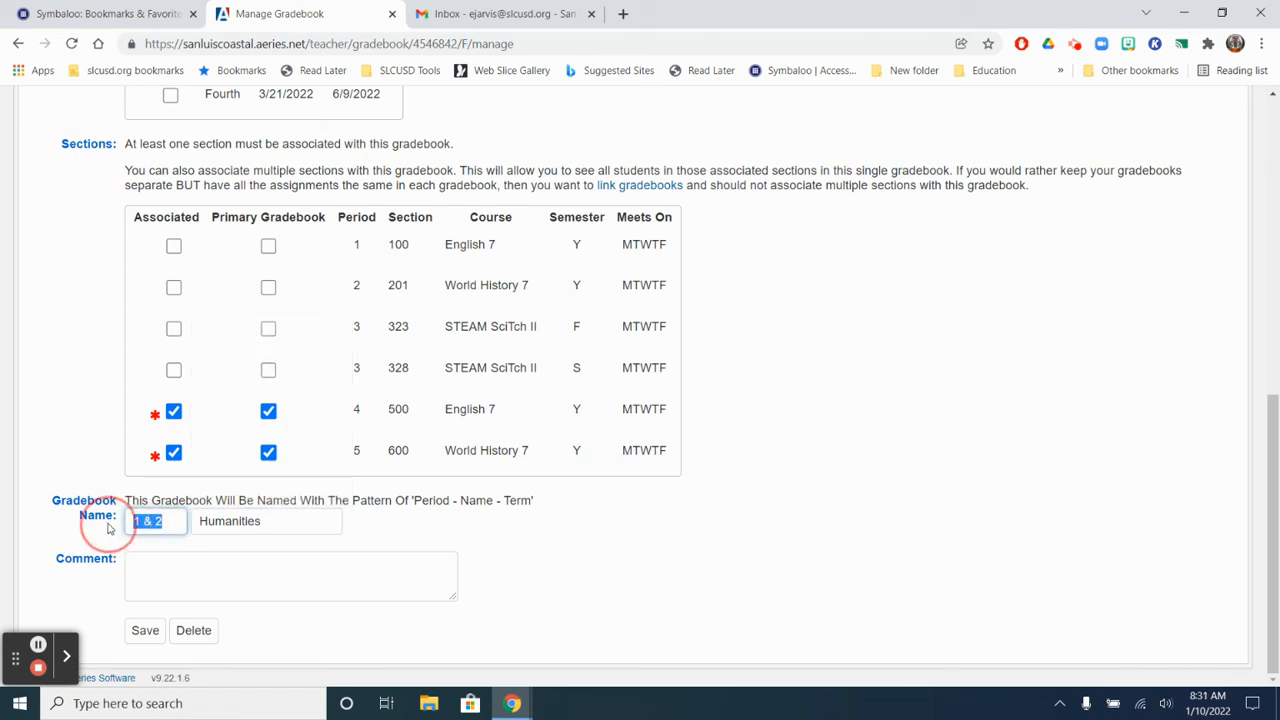
{"action": "type", "text": "4"}
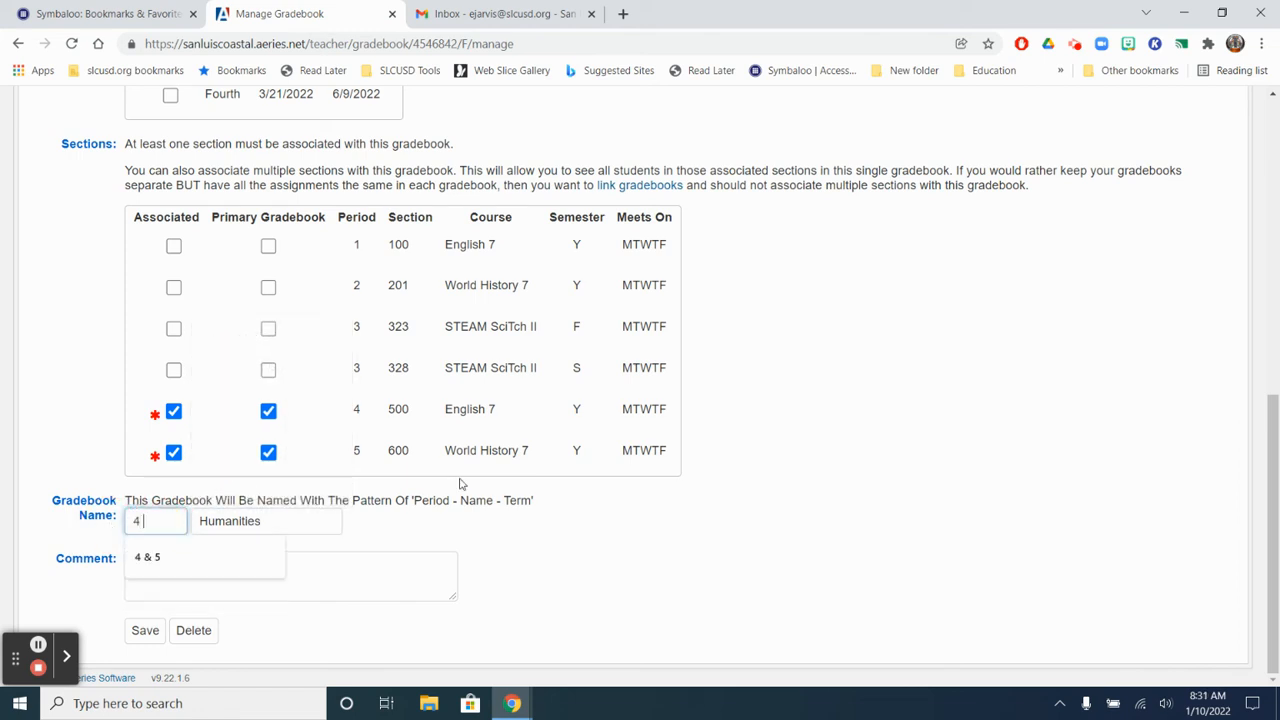
{"action": "key", "text": "BackSpace"}
{"action": "key", "text": "BackSpace"}
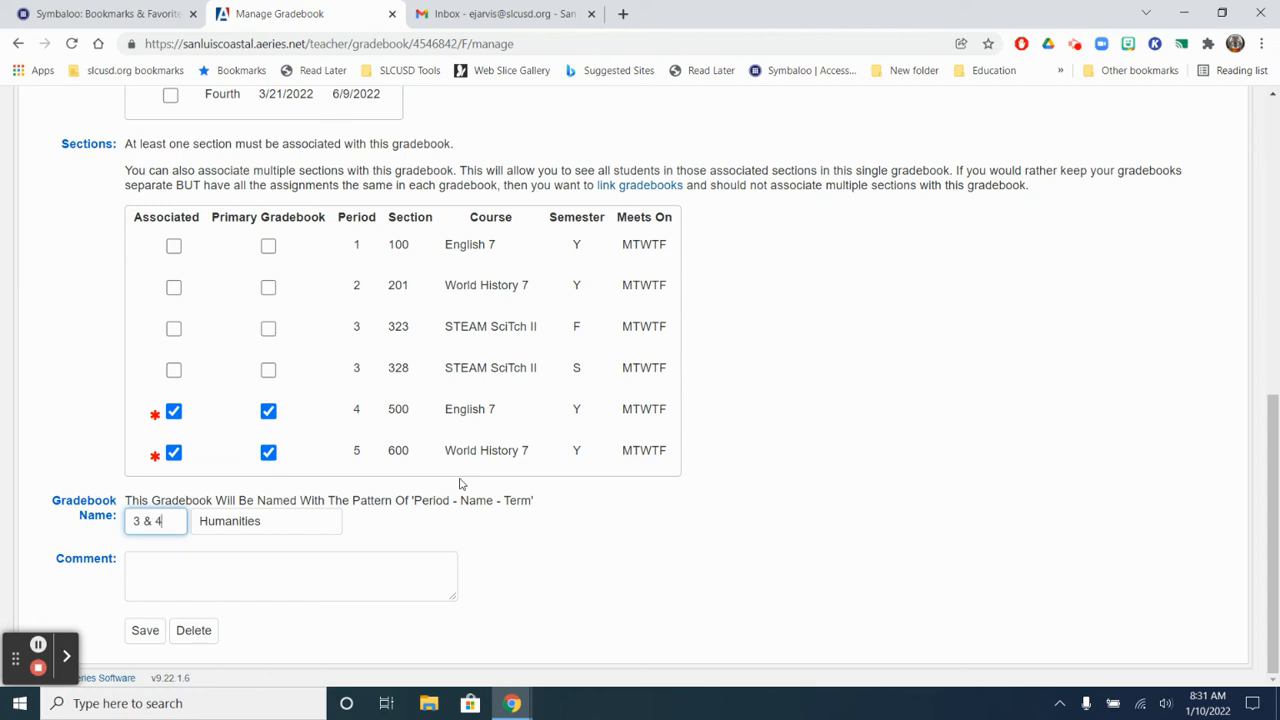
{"action": "type", "text": "3 & 4"}
{"action": "scroll", "coordinate": [630, 388], "scroll_direction": "up", "scroll_amount": 1}
{"action": "scroll", "coordinate": [630, 388], "scroll_direction": "up", "scroll_amount": 5}
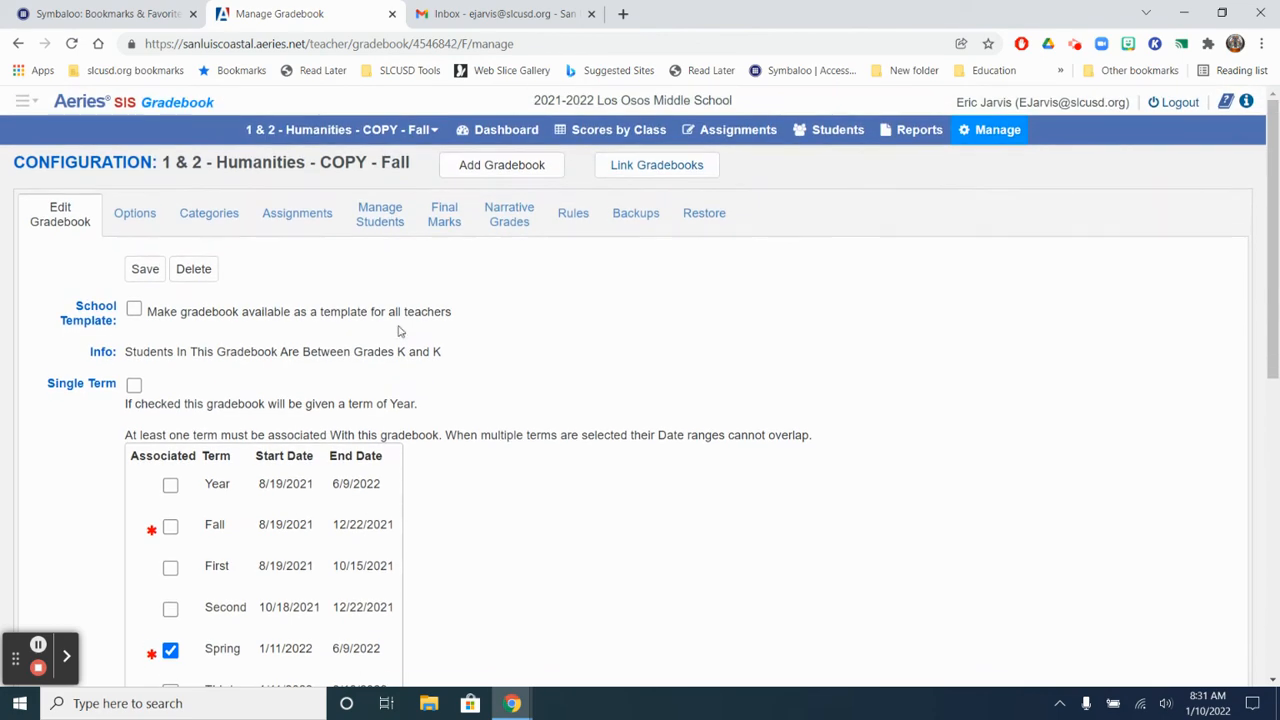
{"action": "scroll", "coordinate": [410, 420], "scroll_direction": "down", "scroll_amount": 6}
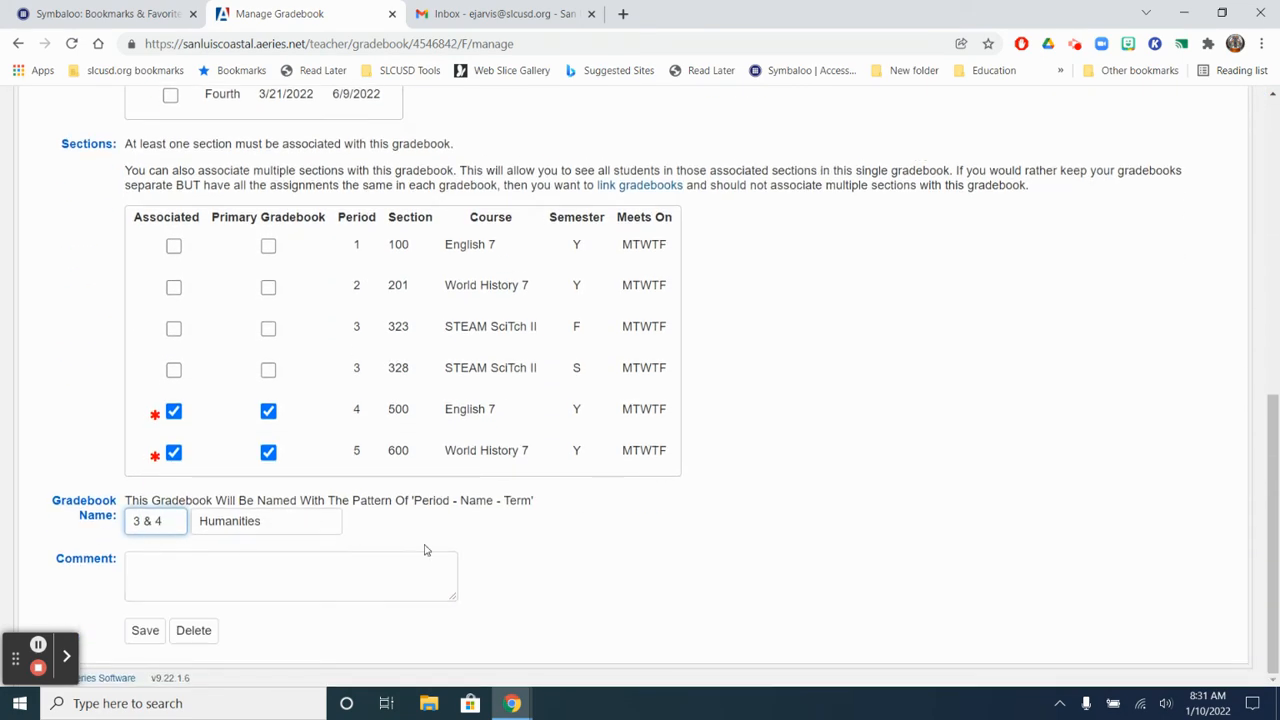
{"action": "left_click", "coordinate": [144, 638]}
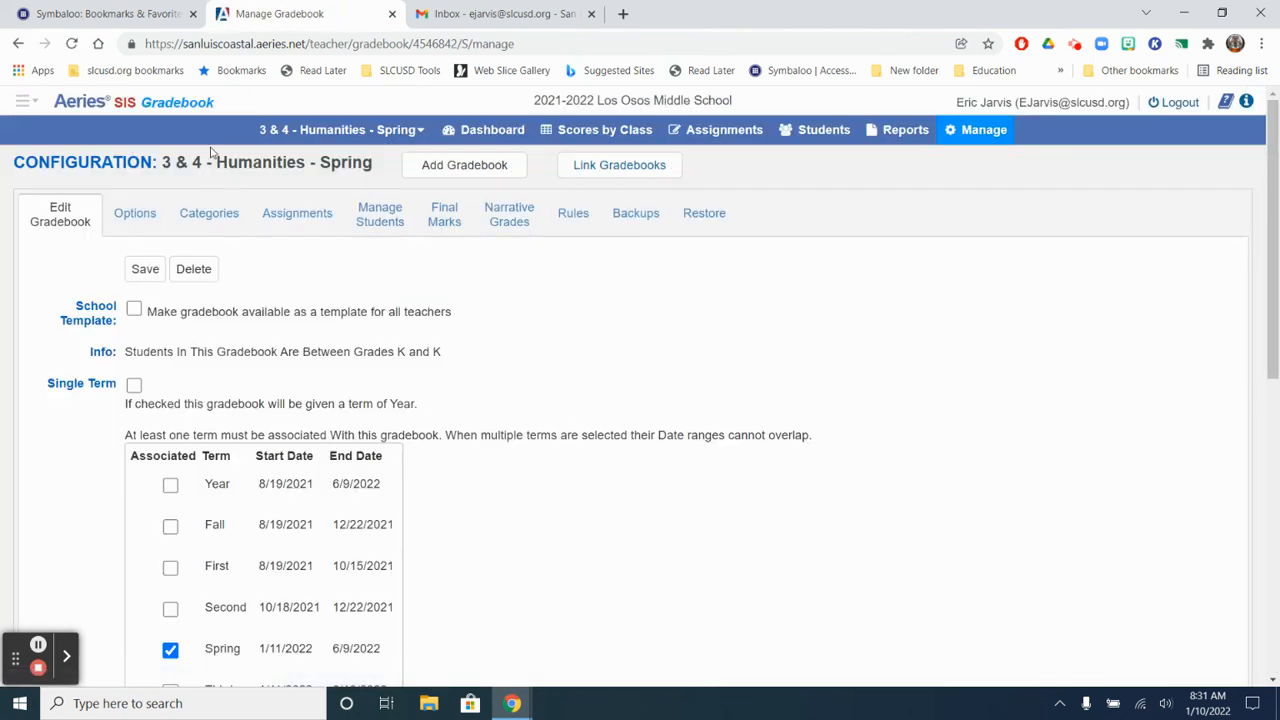
Step: Check the options and categories carried over to the 3 & 4 - Humanities - Spring gradebook
{"action": "left_click", "coordinate": [134, 213]}
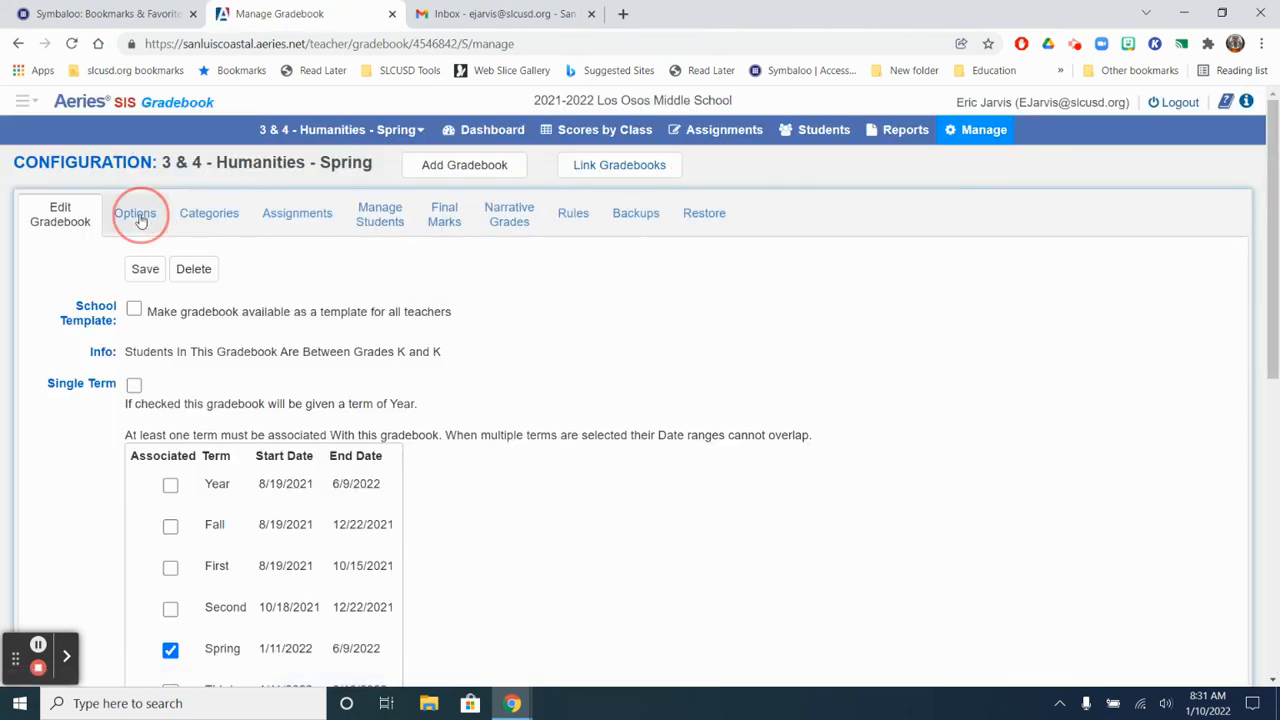
{"action": "left_click", "coordinate": [205, 218]}
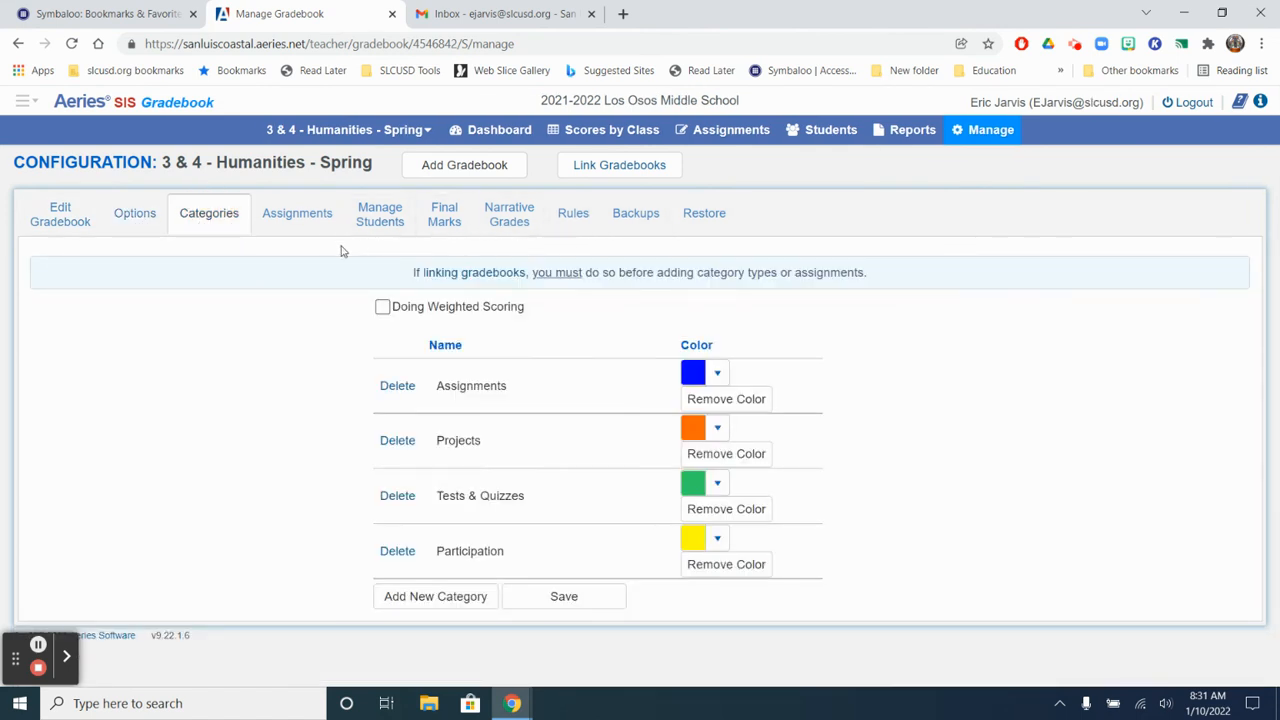
Step: Review the future-term gradebooks on the gradebook dashboard and return to the home page
{"action": "left_click", "coordinate": [510, 136]}
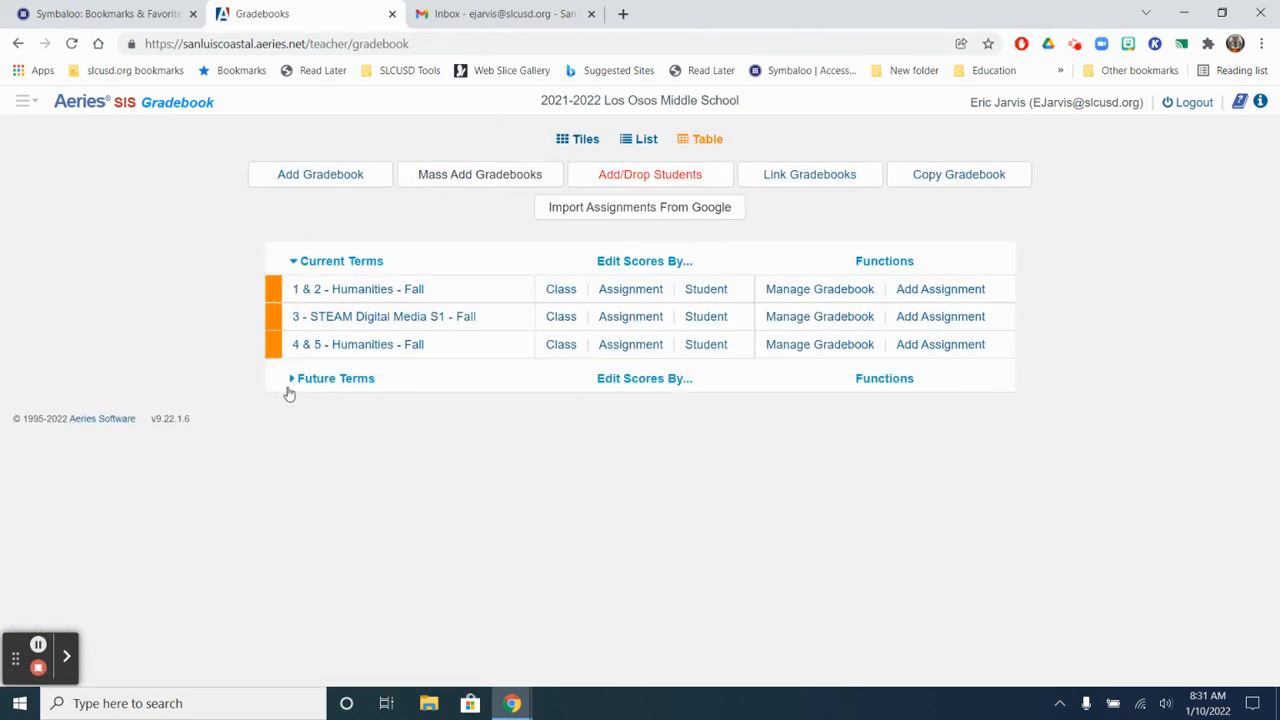
{"action": "left_click", "coordinate": [287, 385]}
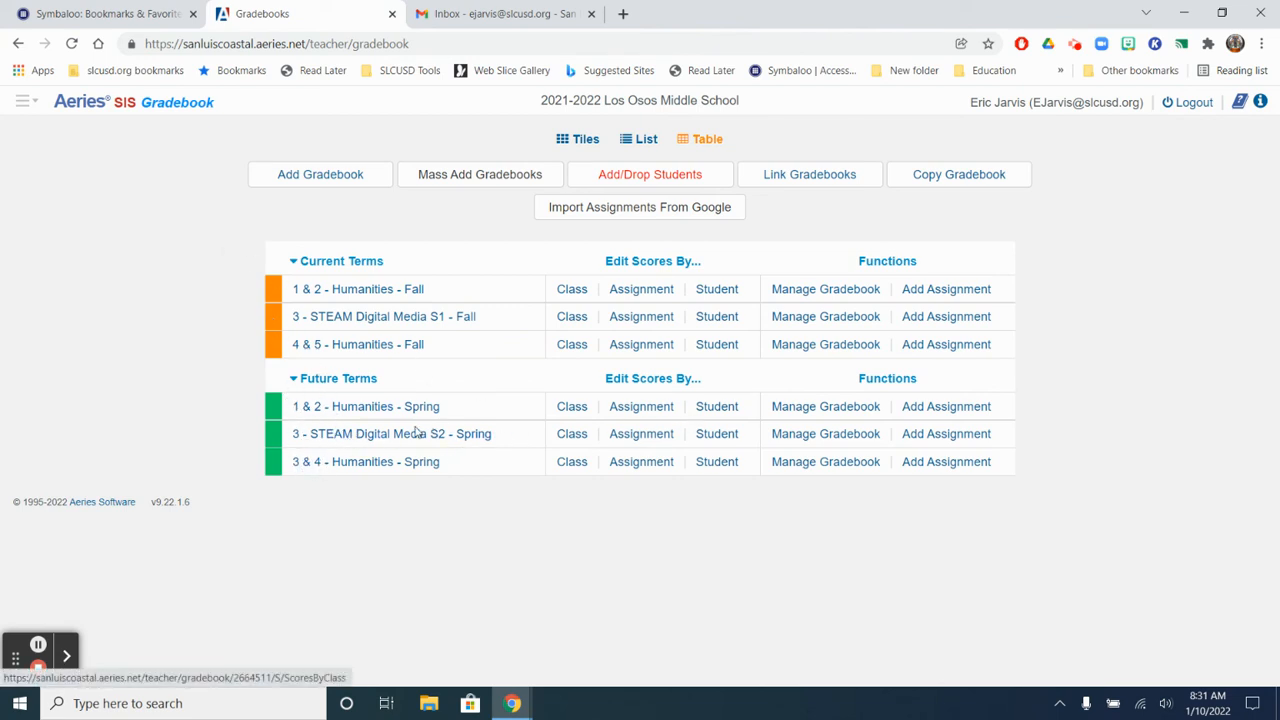
{"action": "left_click", "coordinate": [22, 101]}
{"action": "left_click", "coordinate": [62, 140]}
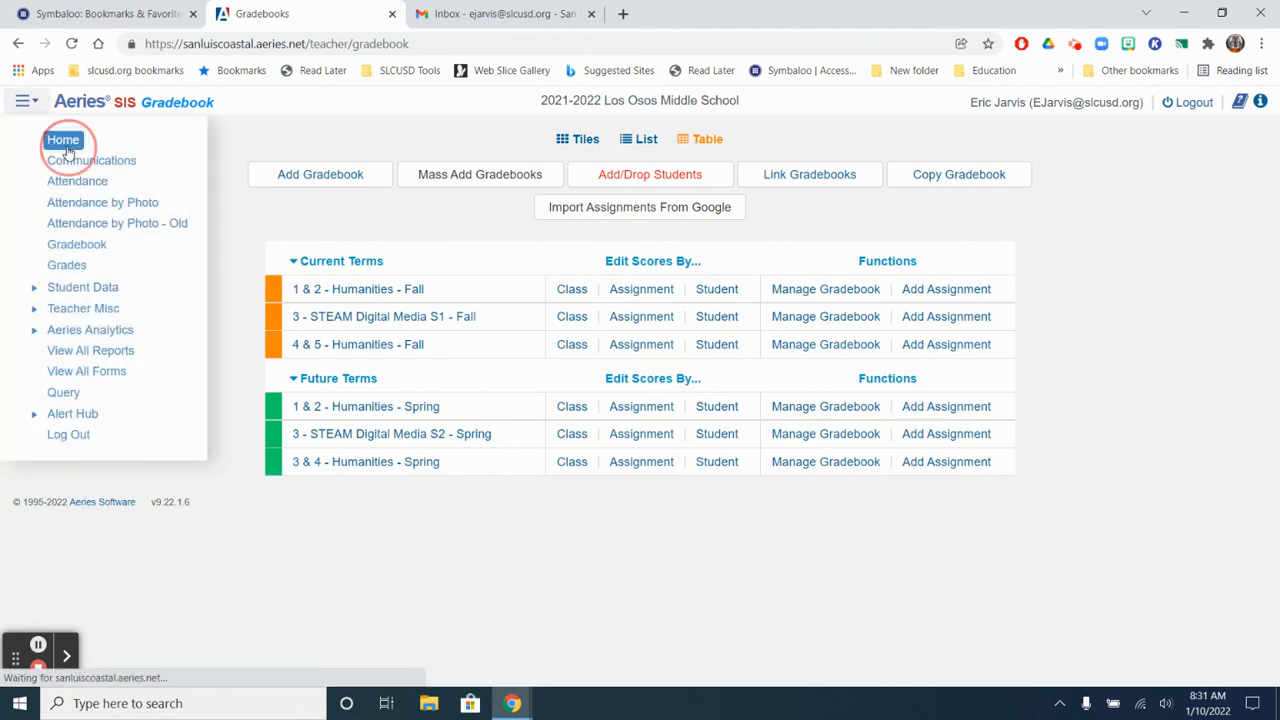